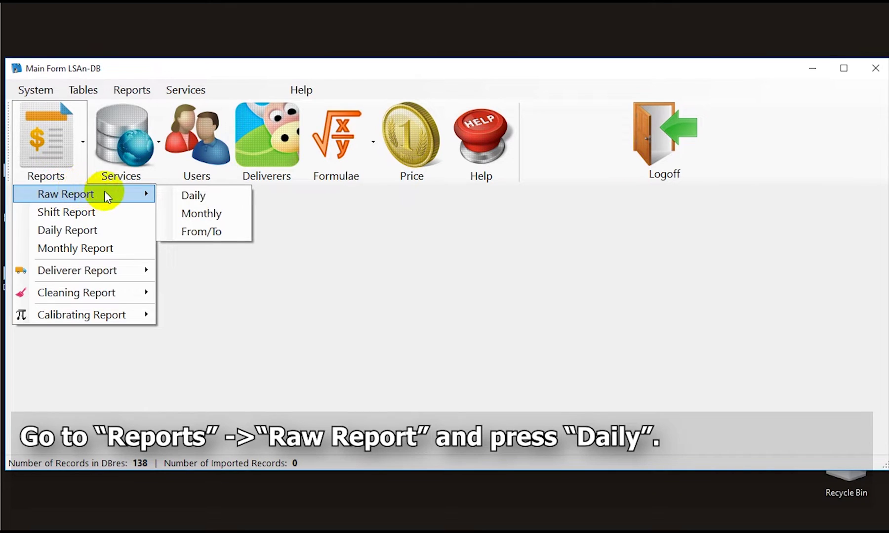
# Step: Create the raw daily report for 2020-01-06 and view it as a PDF, closing both the PDF and the report form
pyautogui.click(167, 195)
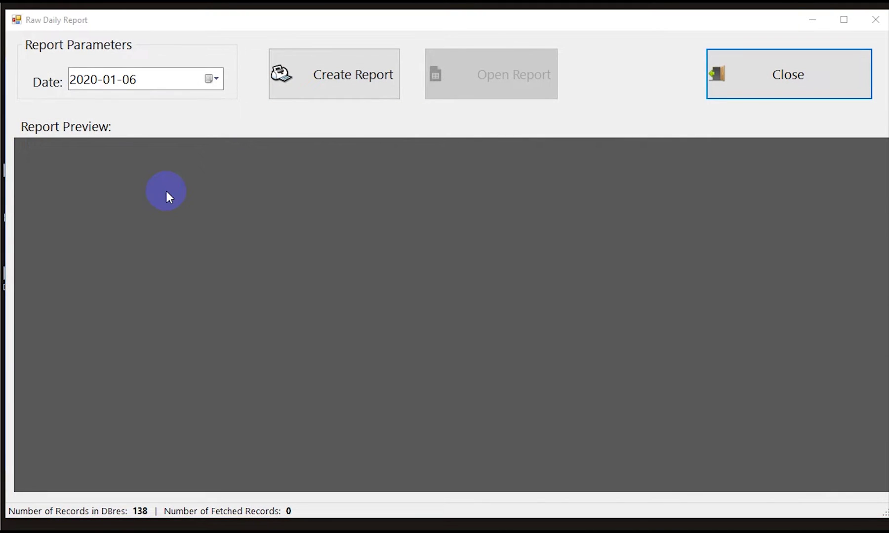
pyautogui.click(295, 92)
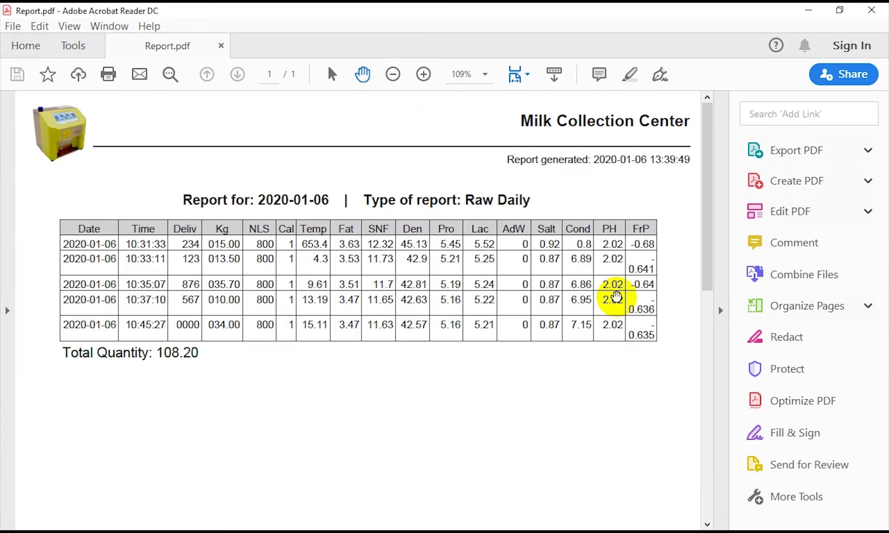
pyautogui.click(719, 309)
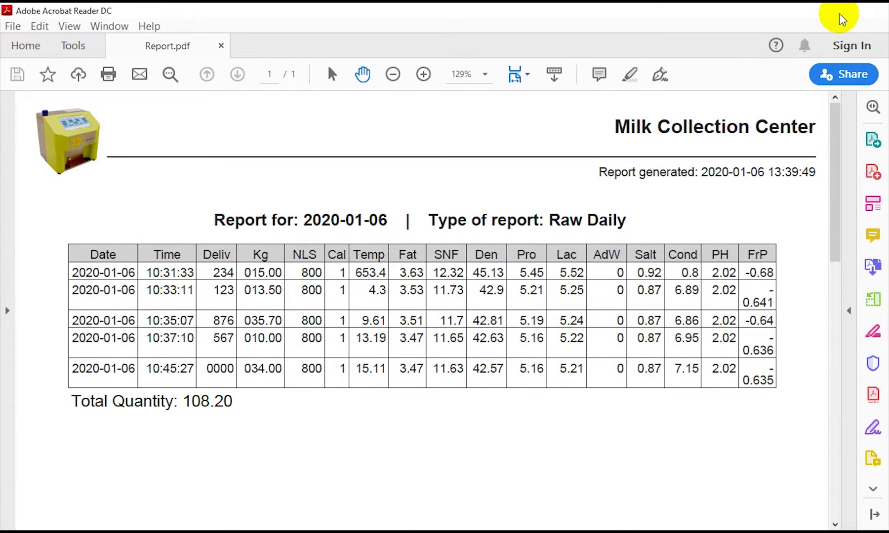
pyautogui.click(870, 11)
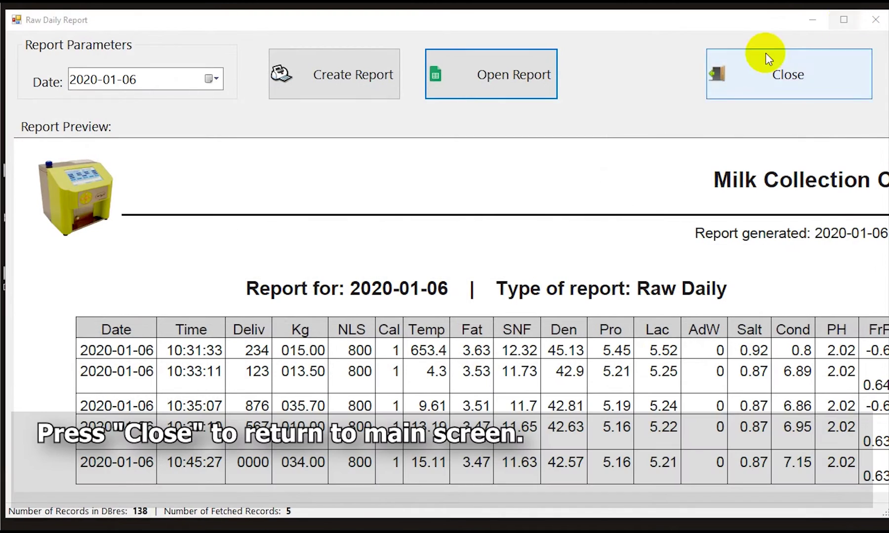
pyautogui.click(717, 80)
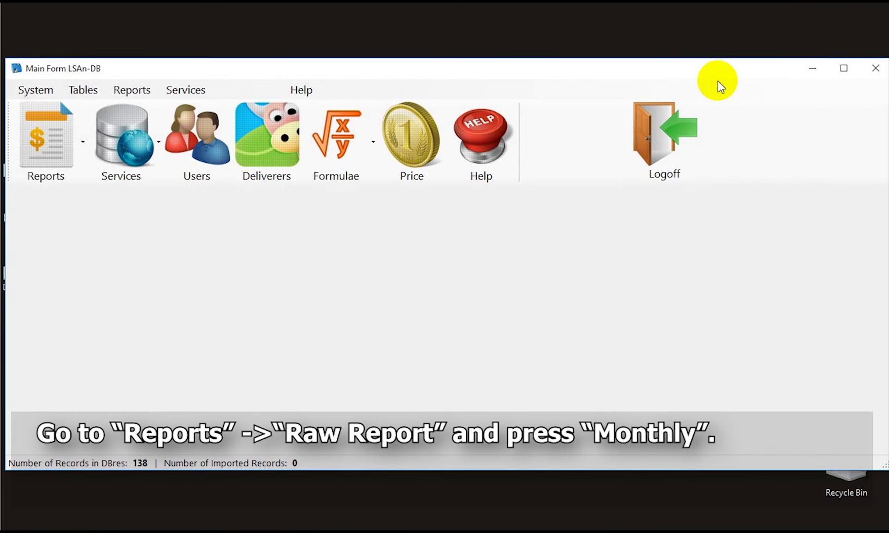
# Step: Create the raw monthly report for 2020-01, review its preview through to the total quantity, and close the report form
pyautogui.click(65, 145)
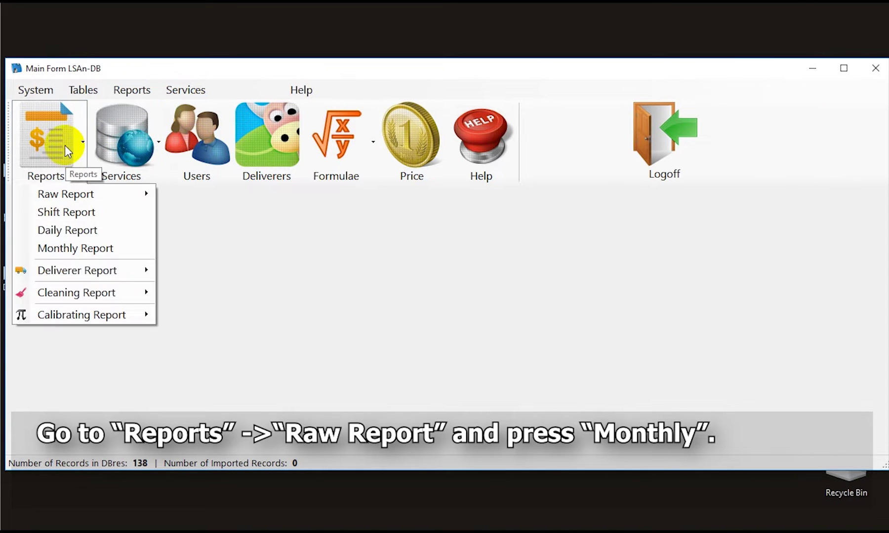
pyautogui.moveTo(112, 191)
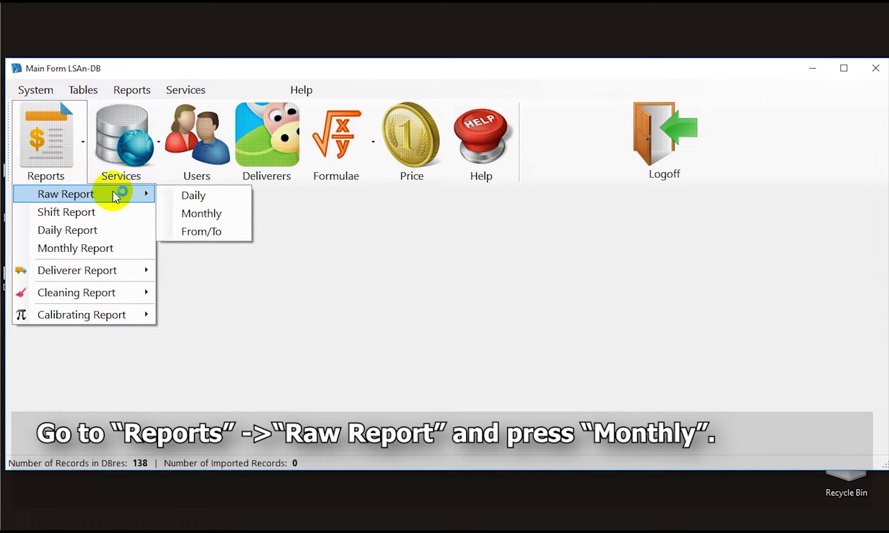
pyautogui.click(184, 212)
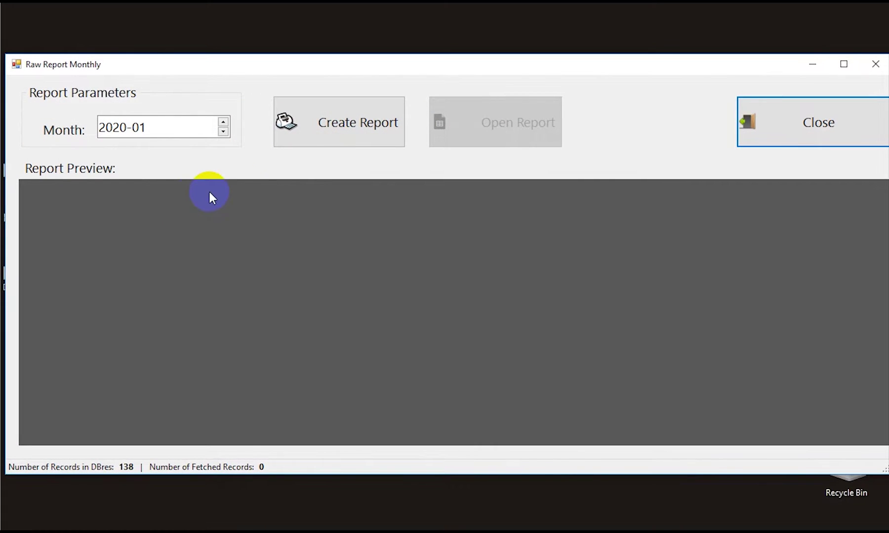
pyautogui.click(334, 140)
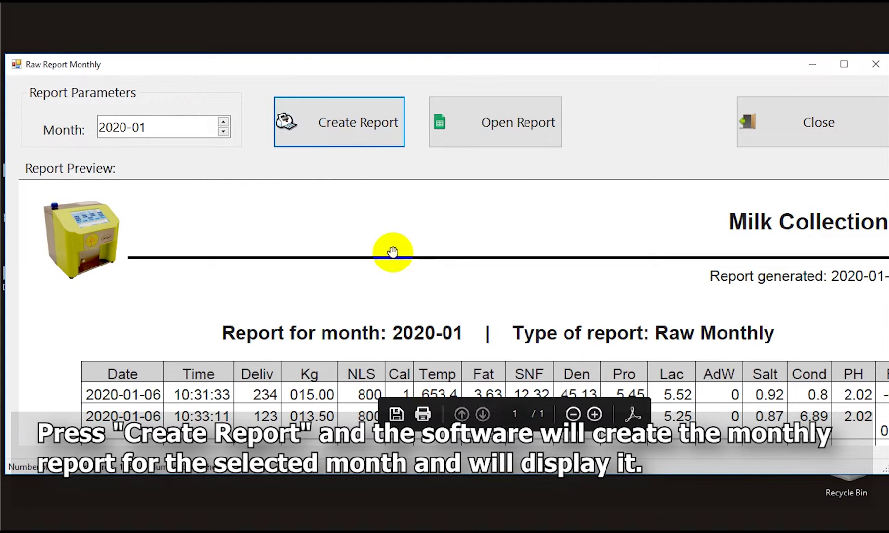
pyautogui.scroll(-2, 393, 252)
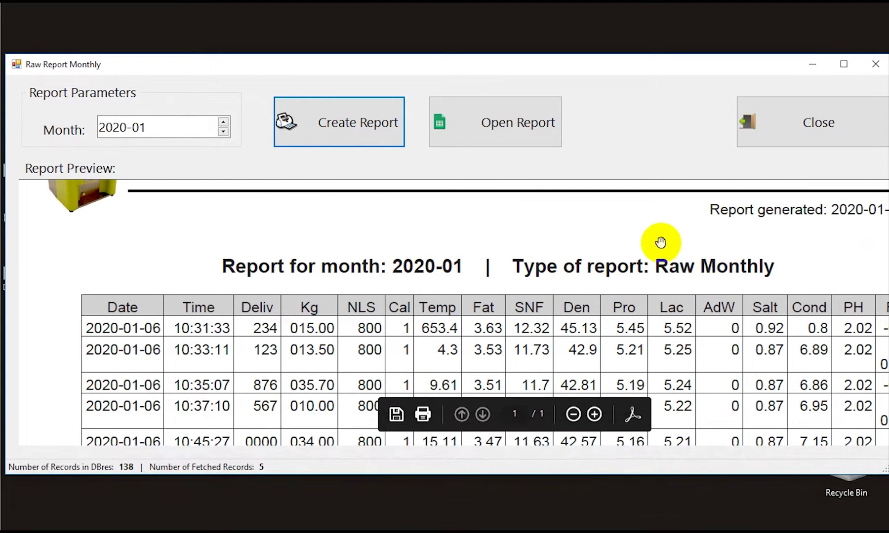
pyautogui.scroll(-4, 548, 316)
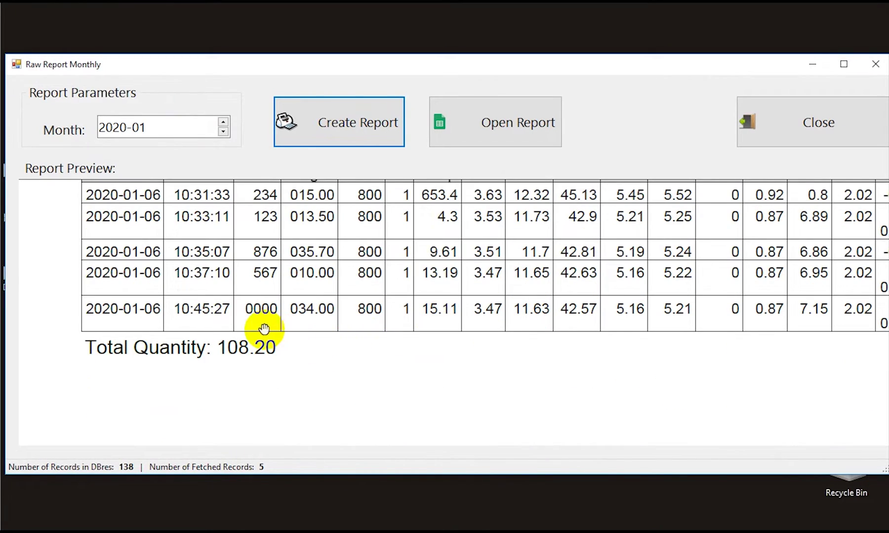
pyautogui.moveTo(93, 320)
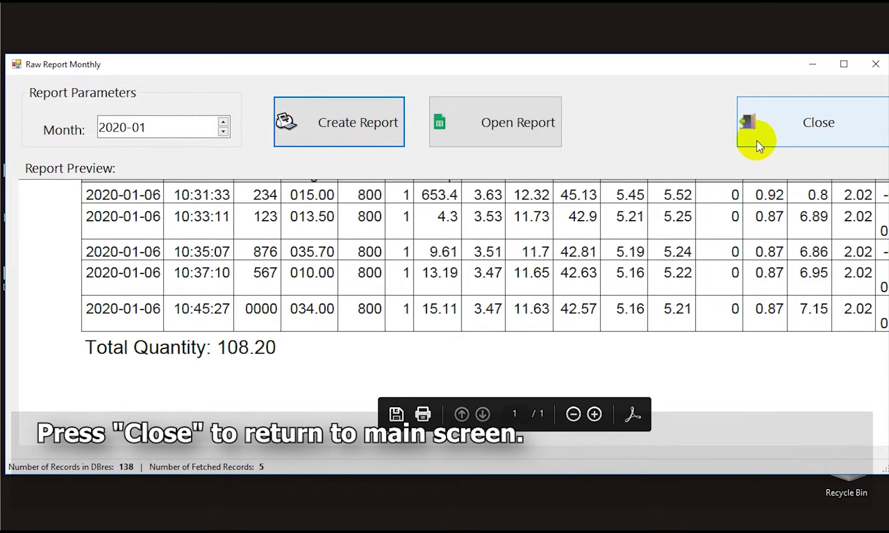
pyautogui.click(757, 139)
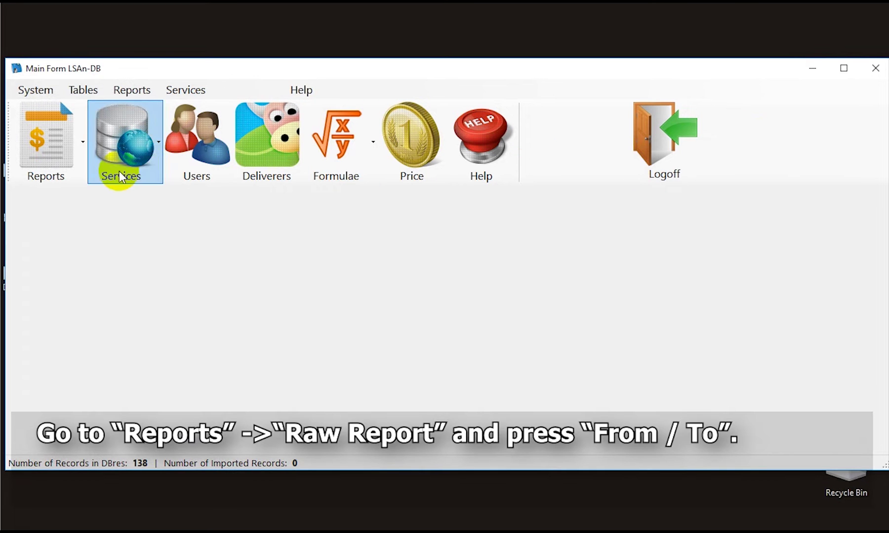
# Step: Create a raw From/To report covering 2020-01-01 to 2020-01-06
pyautogui.click(80, 176)
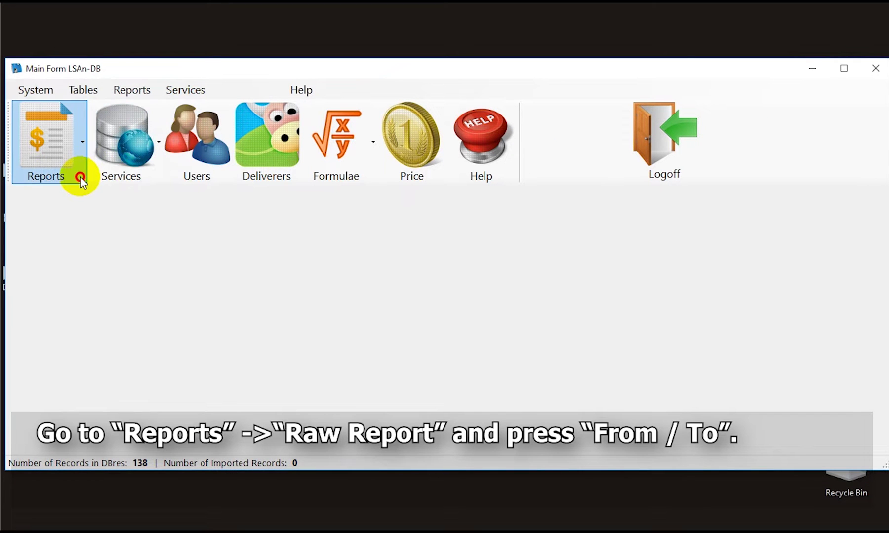
pyautogui.moveTo(91, 195)
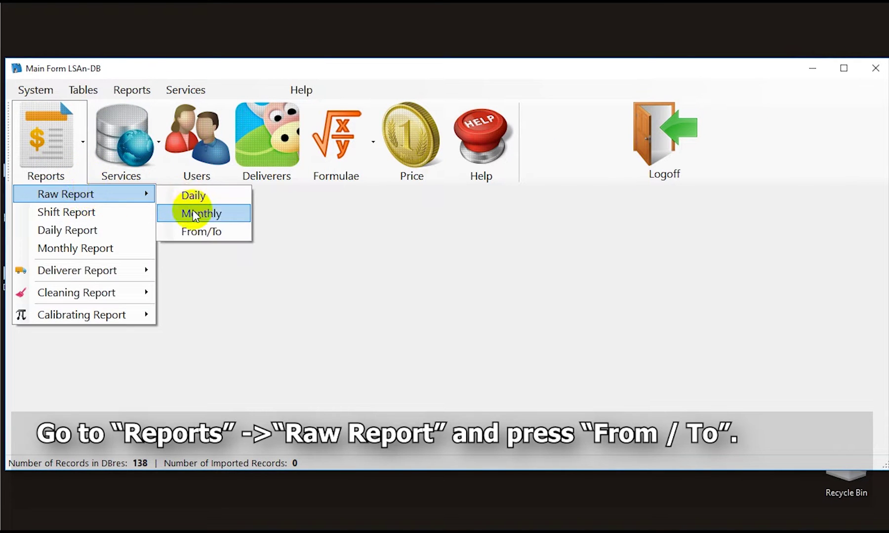
pyautogui.click(197, 226)
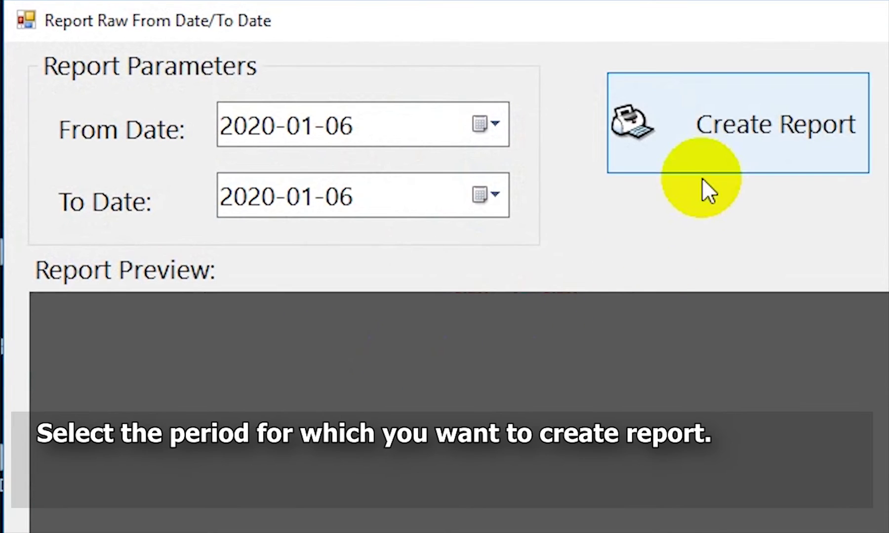
pyautogui.click(502, 132)
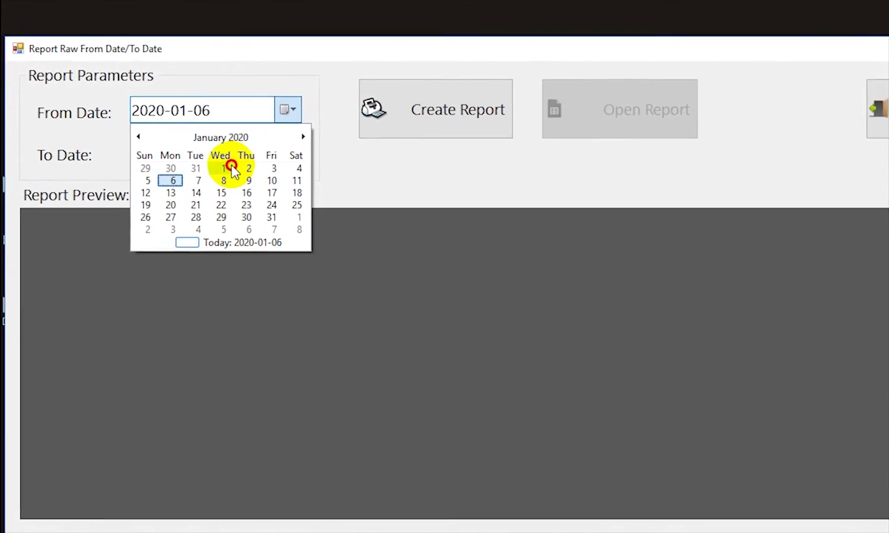
pyautogui.click(231, 168)
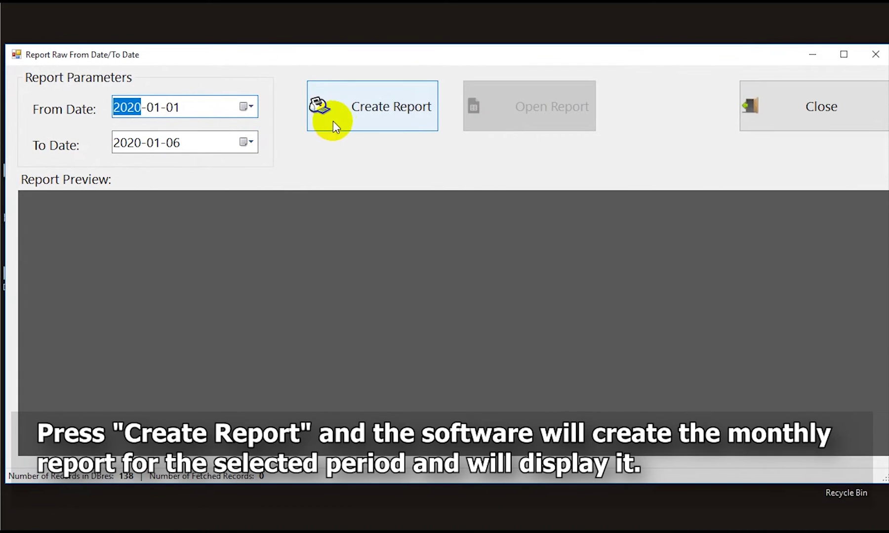
pyautogui.click(335, 124)
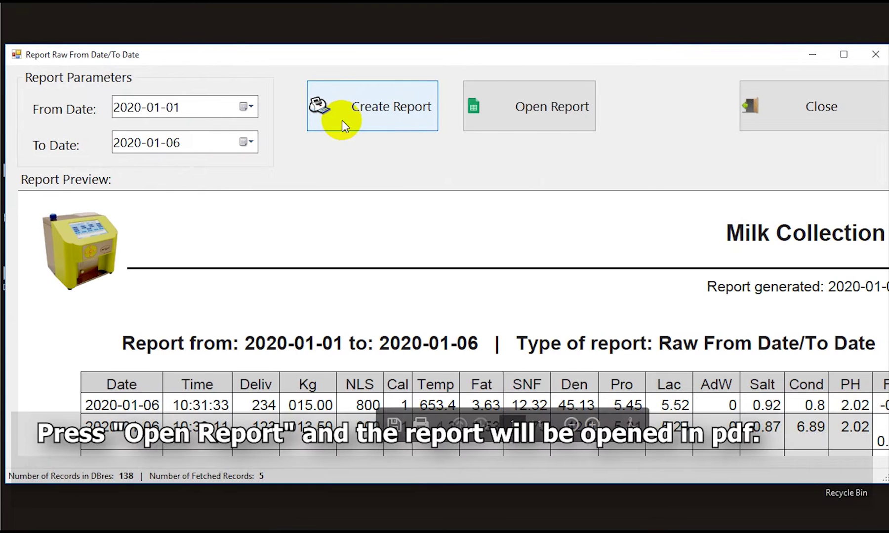
# Step: Open the raw From/To report as a PDF, review its table, and return to the main form
pyautogui.click(530, 123)
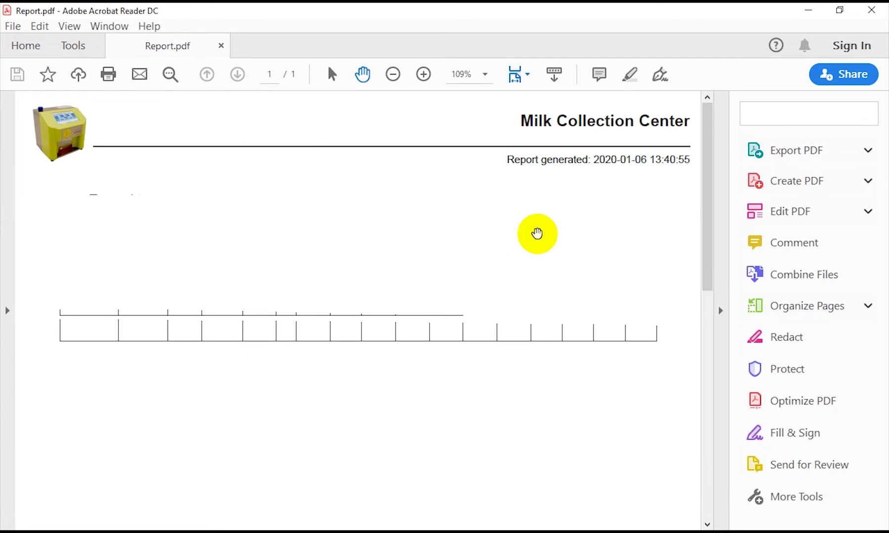
pyautogui.click(722, 312)
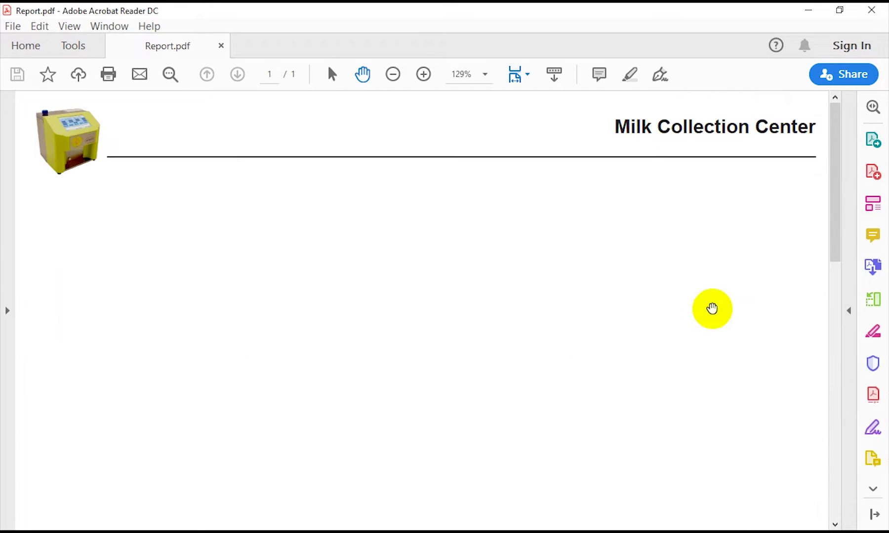
pyautogui.scroll(-2, 679, 304)
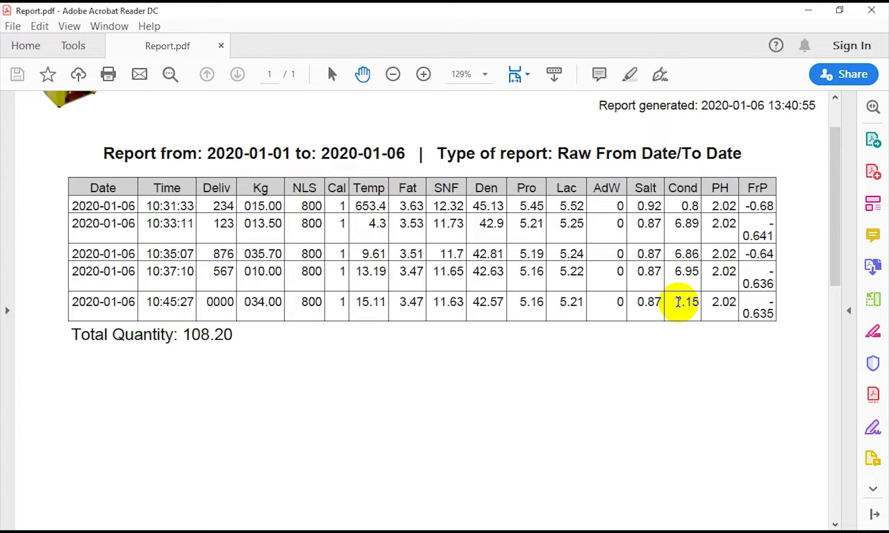
pyautogui.scroll(2, 680, 303)
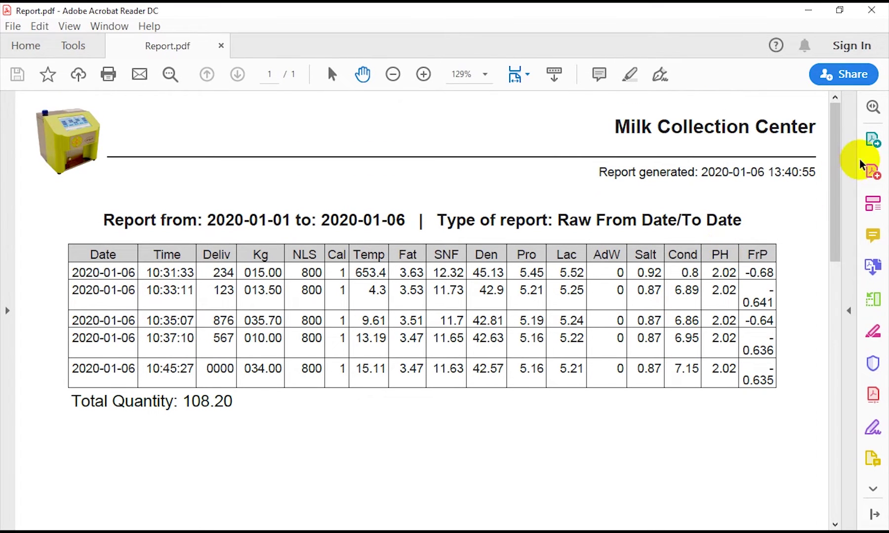
pyautogui.click(871, 10)
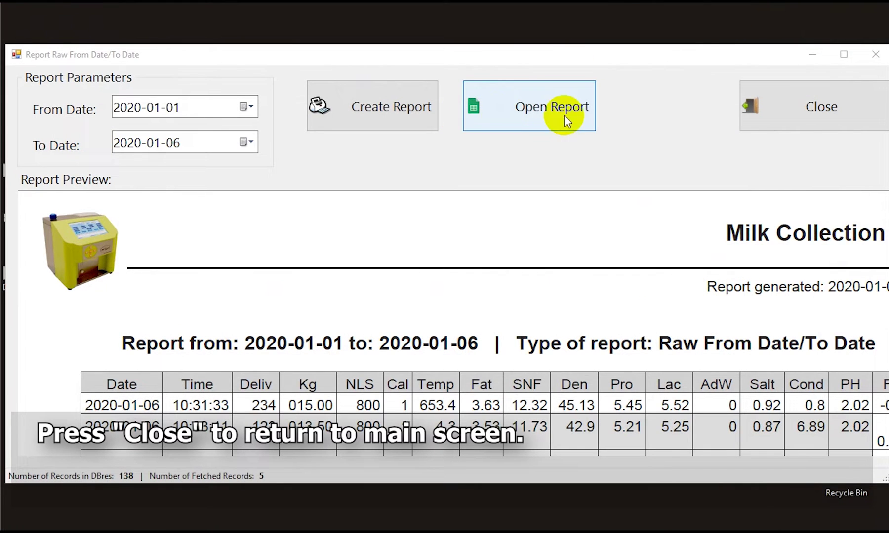
pyautogui.click(749, 115)
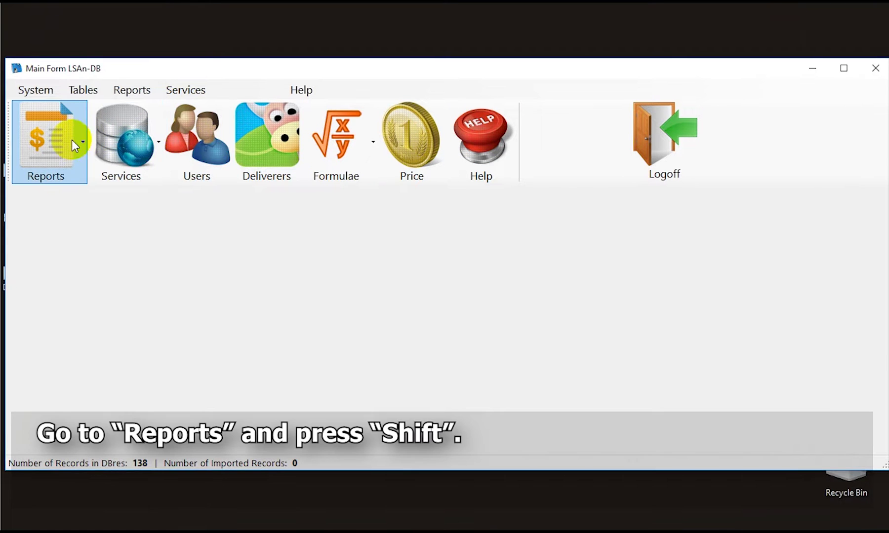
# Step: Create the shift report for 2020-01-06 with the Morning shift and Large type
pyautogui.click(72, 146)
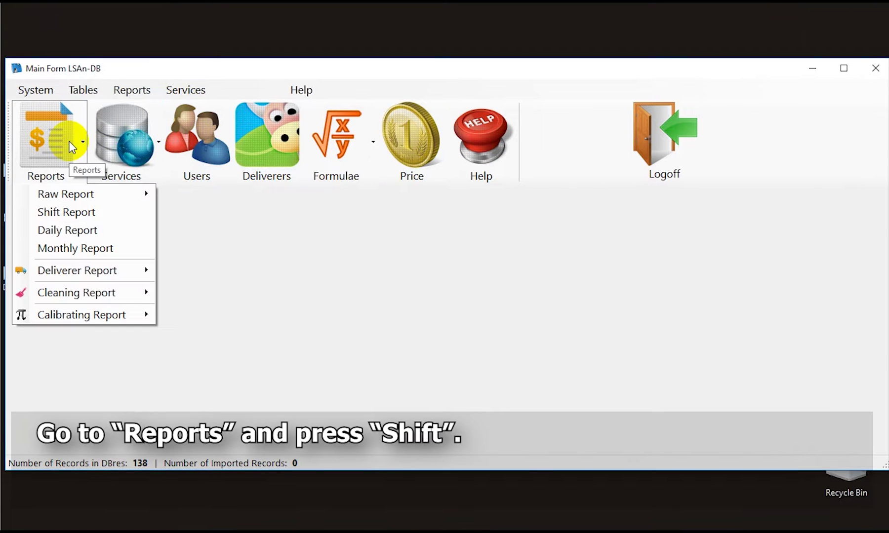
pyautogui.click(69, 211)
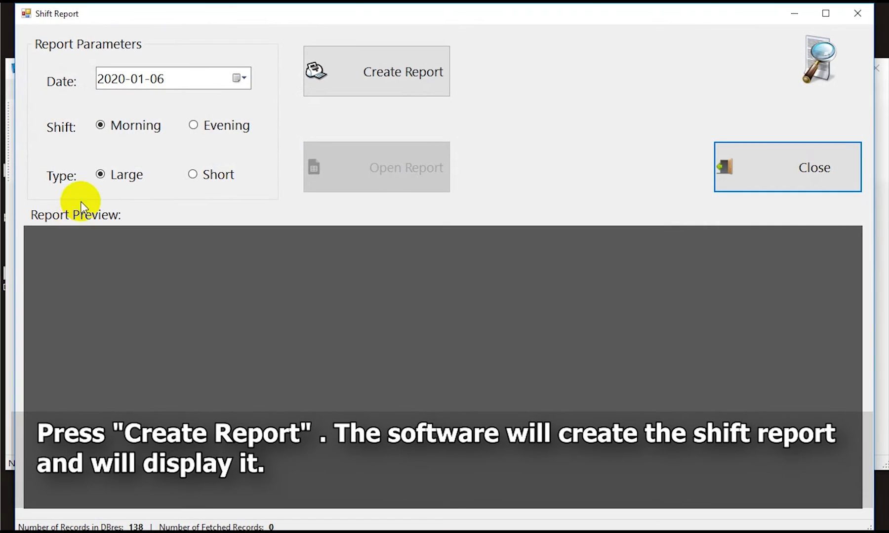
pyautogui.click(340, 85)
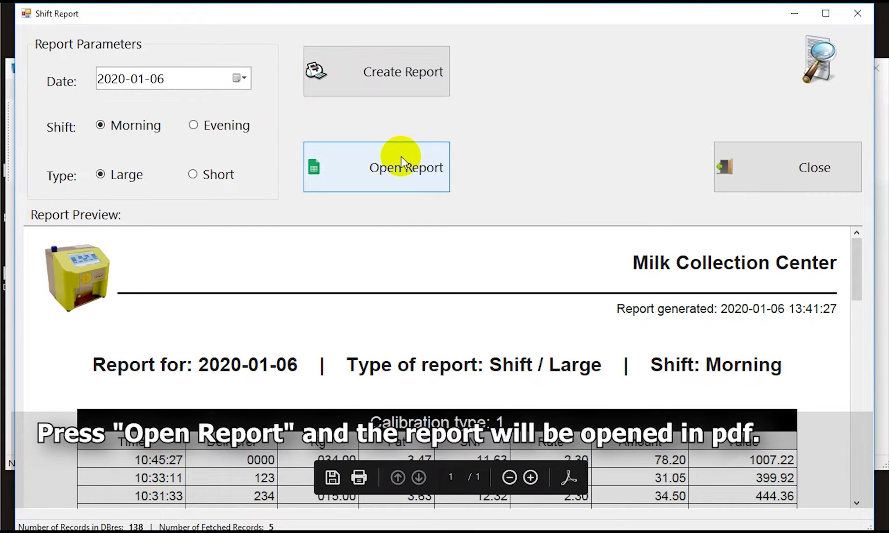
# Step: View the shift report as a PDF with the tools pane collapsed, and return to the main form
pyautogui.click(438, 164)
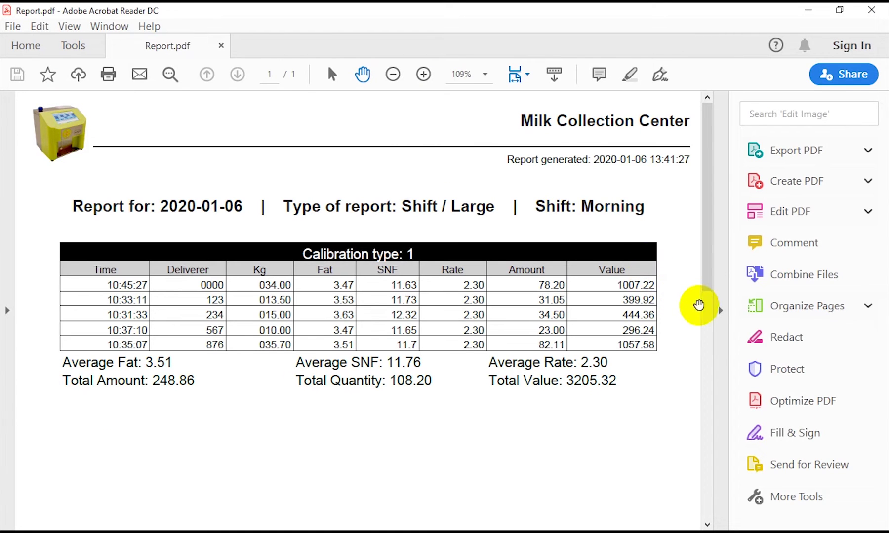
pyautogui.click(720, 311)
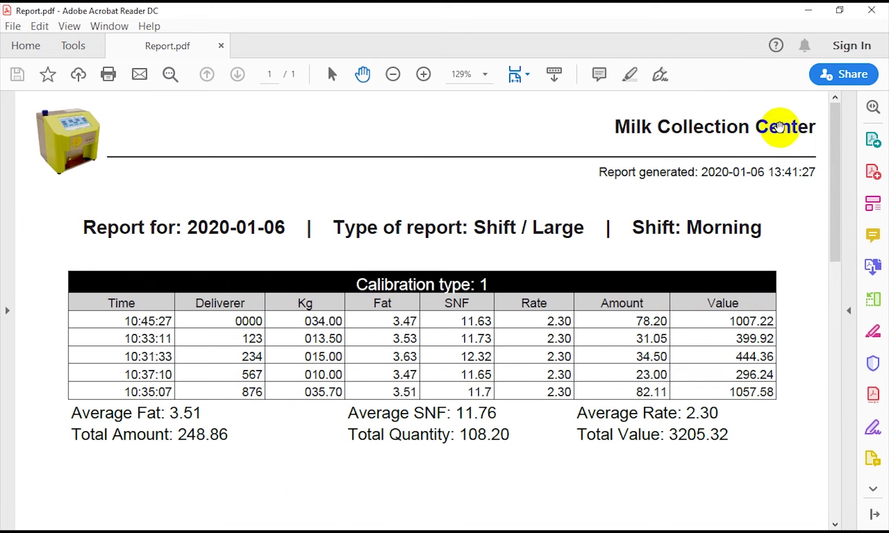
pyautogui.click(869, 14)
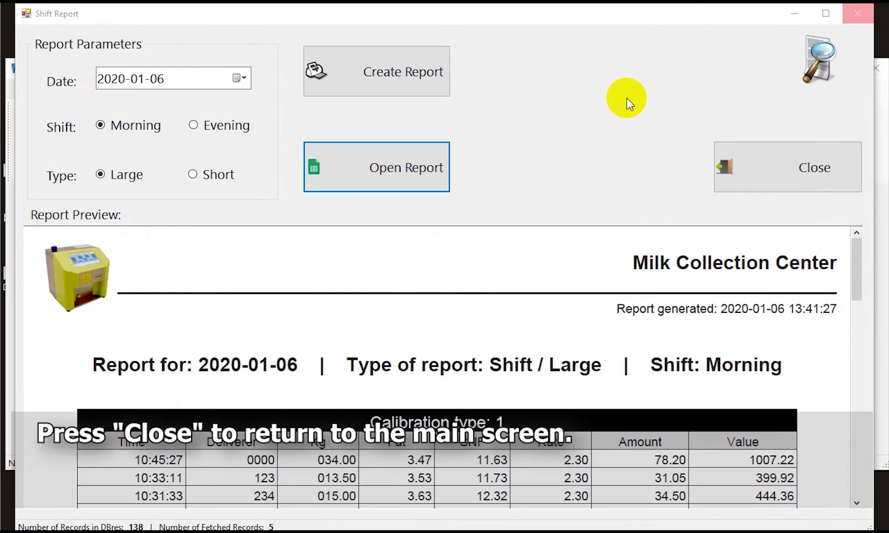
pyautogui.click(760, 148)
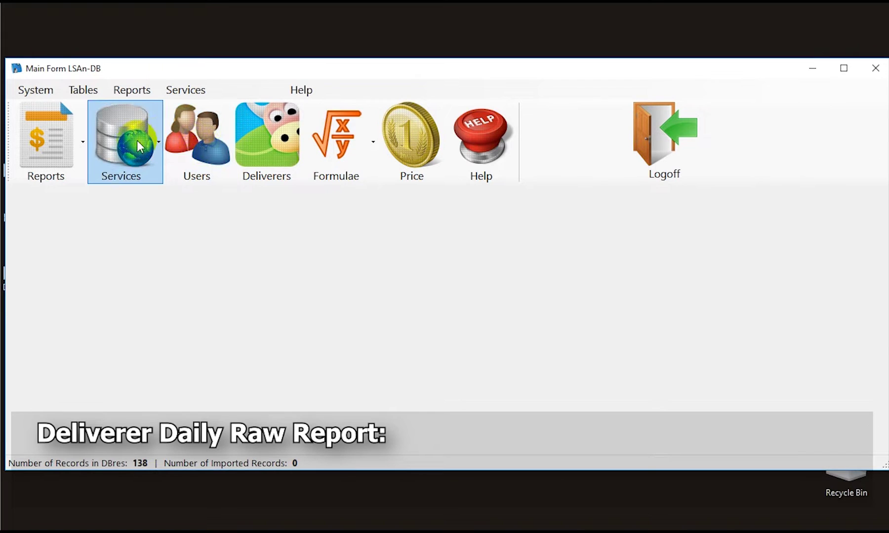
# Step: Open the deliverer daily raw report form, check its available deliverers while keeping 1001, and return to the main form
pyautogui.click(70, 151)
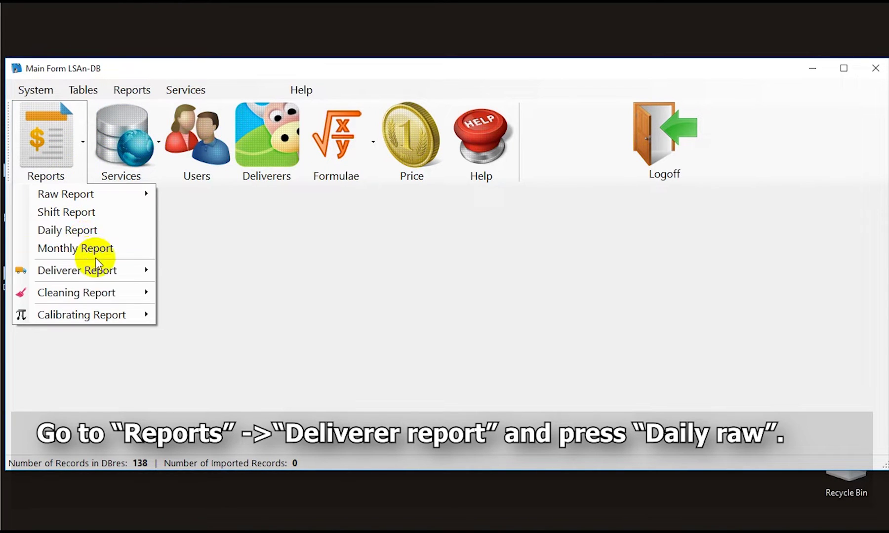
pyautogui.moveTo(148, 269)
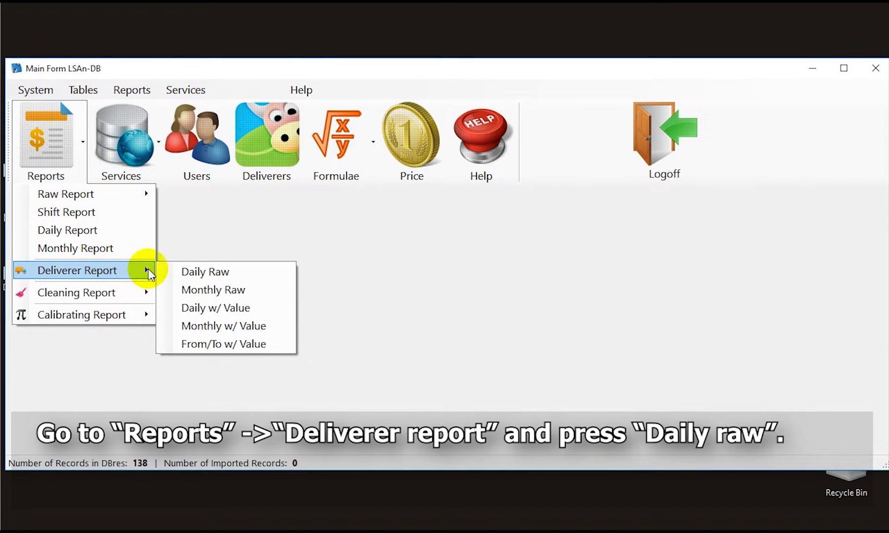
pyautogui.click(175, 272)
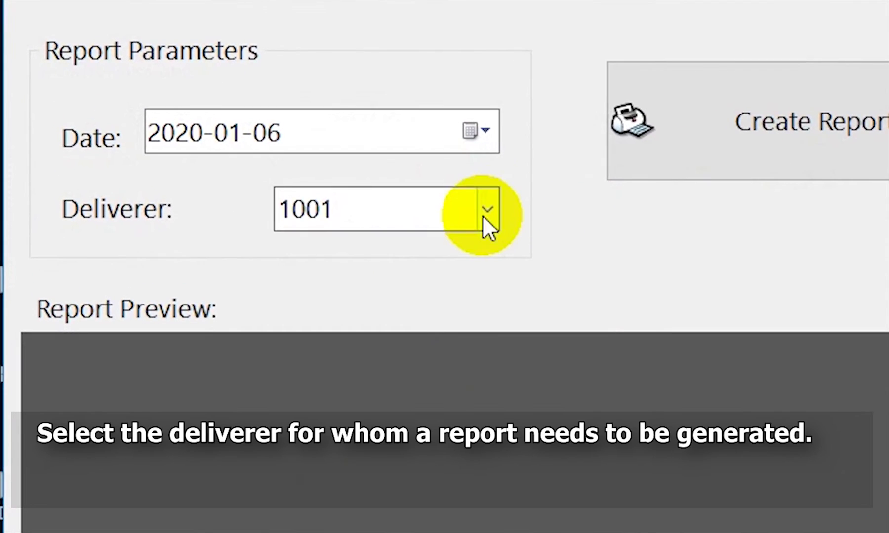
pyautogui.click(247, 140)
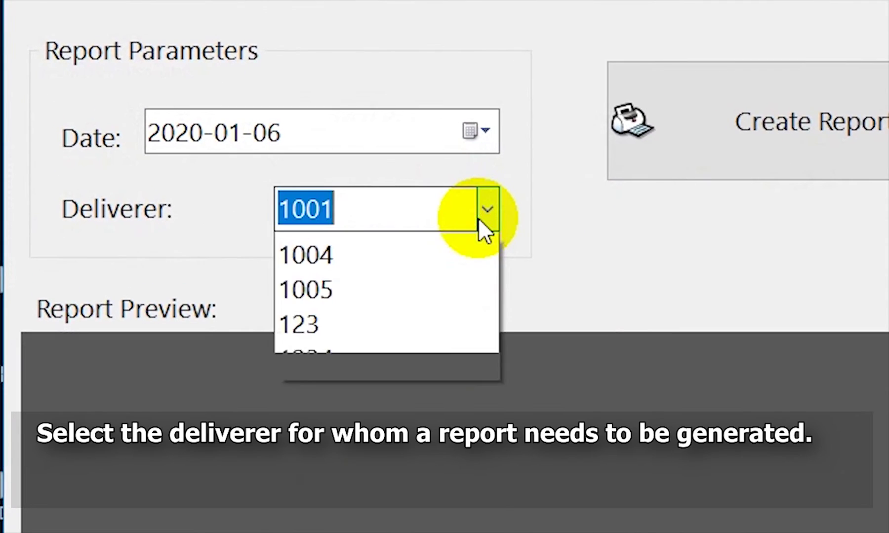
pyautogui.click(479, 217)
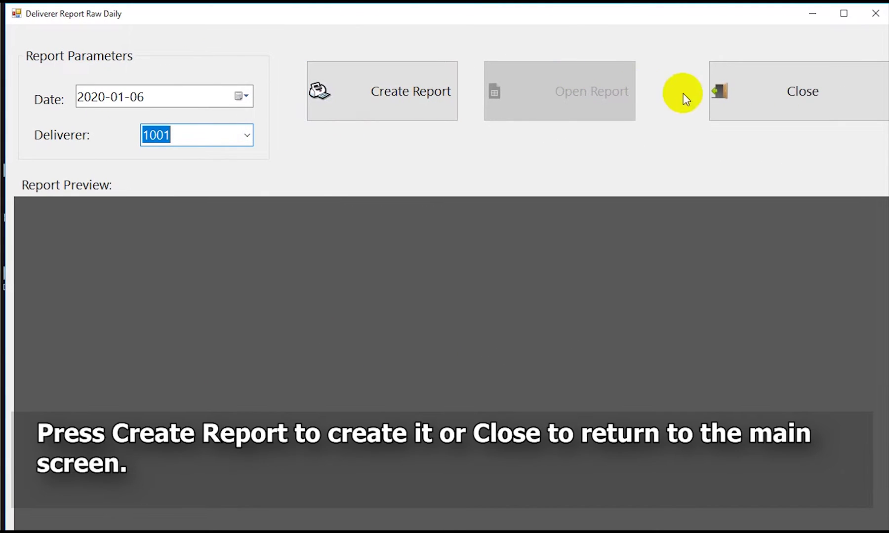
pyautogui.click(722, 94)
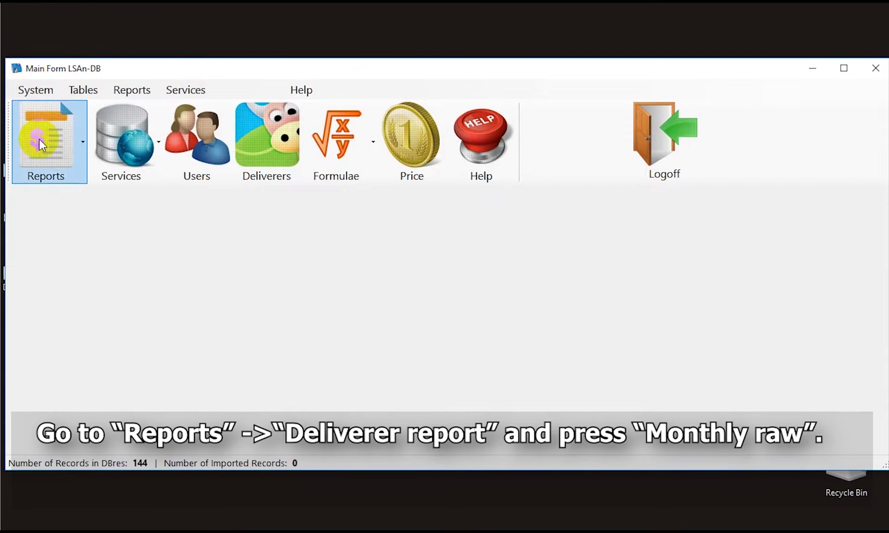
# Step: Create and review the deliverer monthly raw report for month 2020-01 and deliverer 1001, and return to the main form
pyautogui.click(40, 143)
pyautogui.moveTo(150, 269)
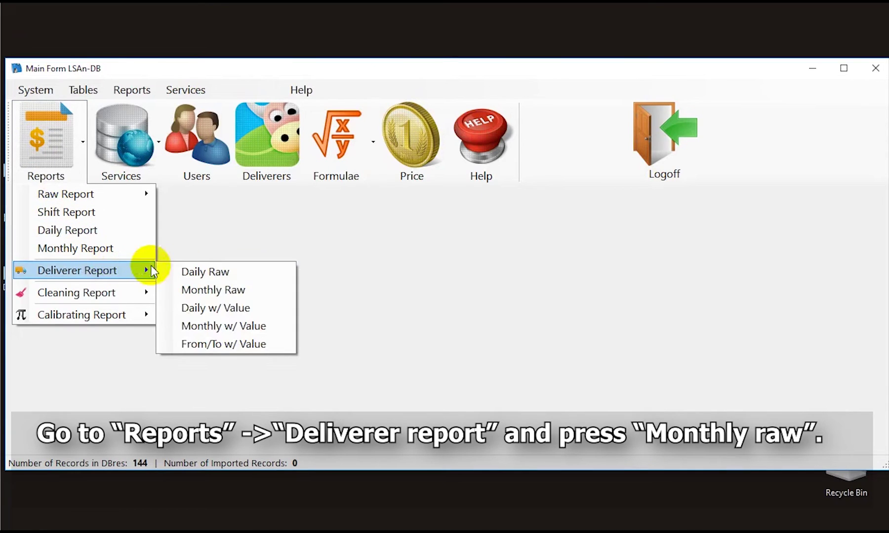
pyautogui.click(202, 286)
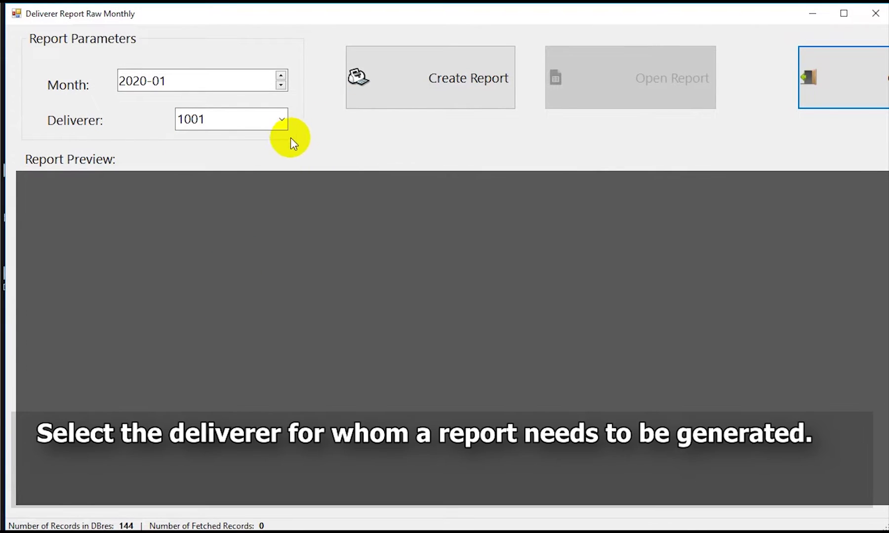
pyautogui.click(285, 123)
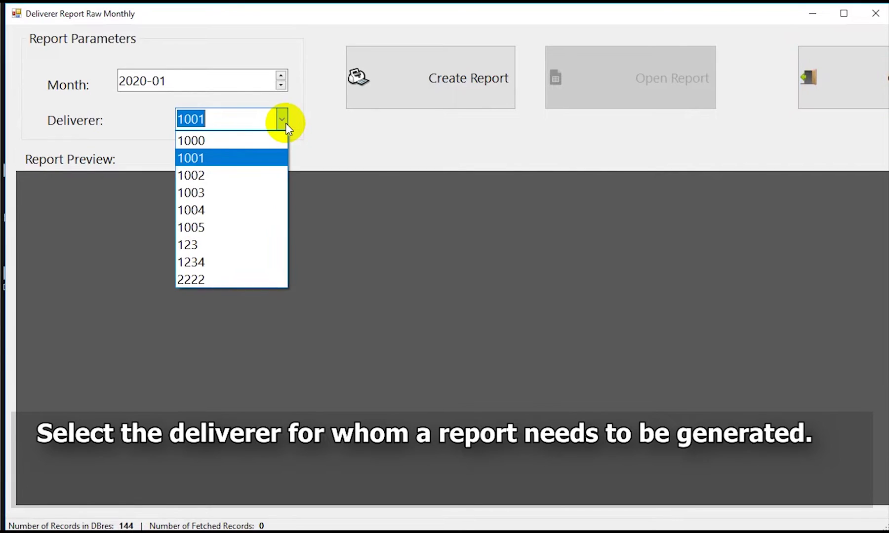
pyautogui.click(253, 154)
pyautogui.click(367, 91)
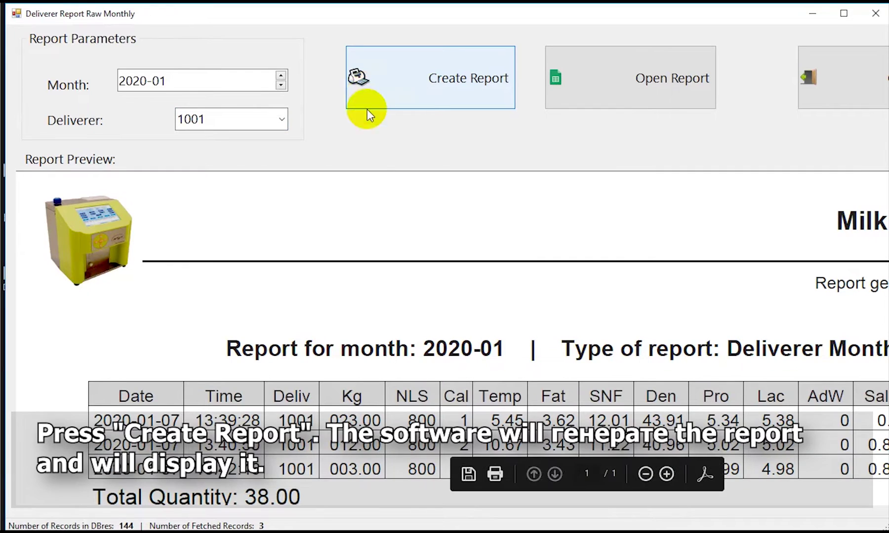
pyautogui.scroll(-1, 367, 212)
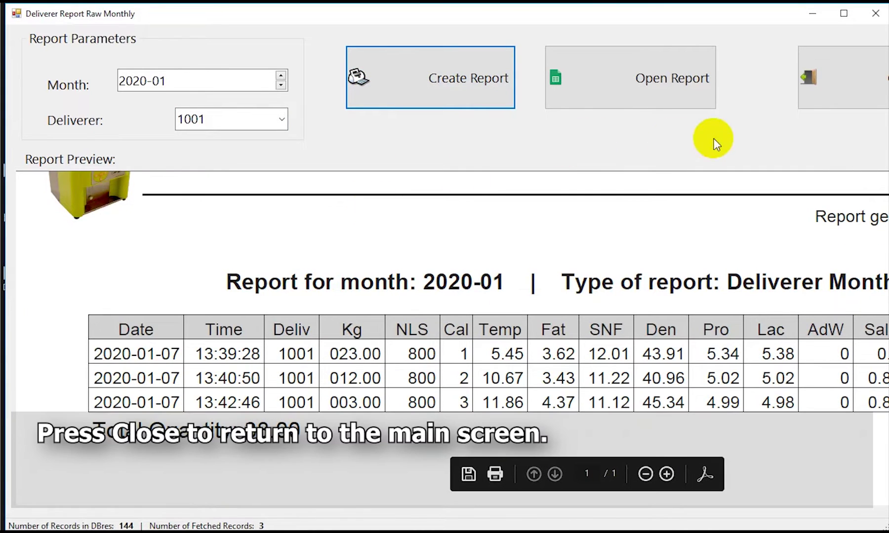
pyautogui.click(805, 98)
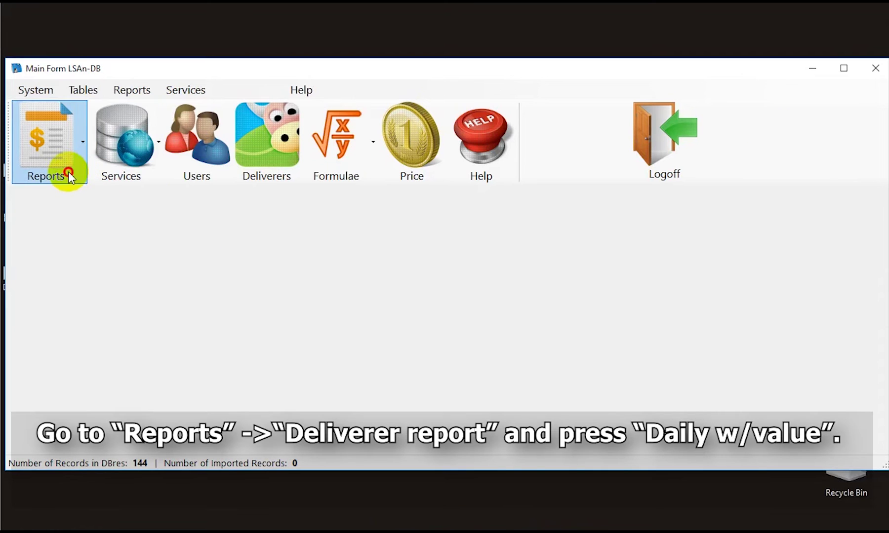
# Step: Create the deliverer daily report with value for 2020-01-07 and deliverer 1001
pyautogui.click(68, 172)
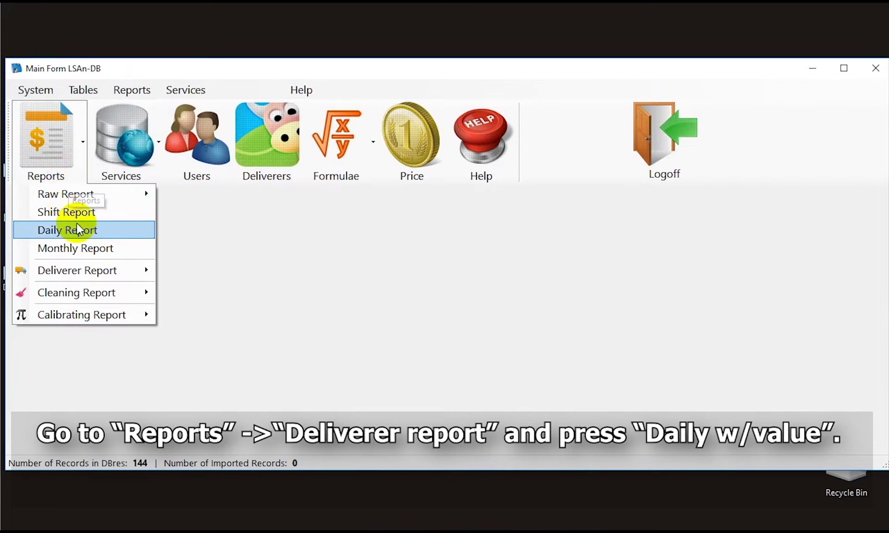
pyautogui.moveTo(143, 272)
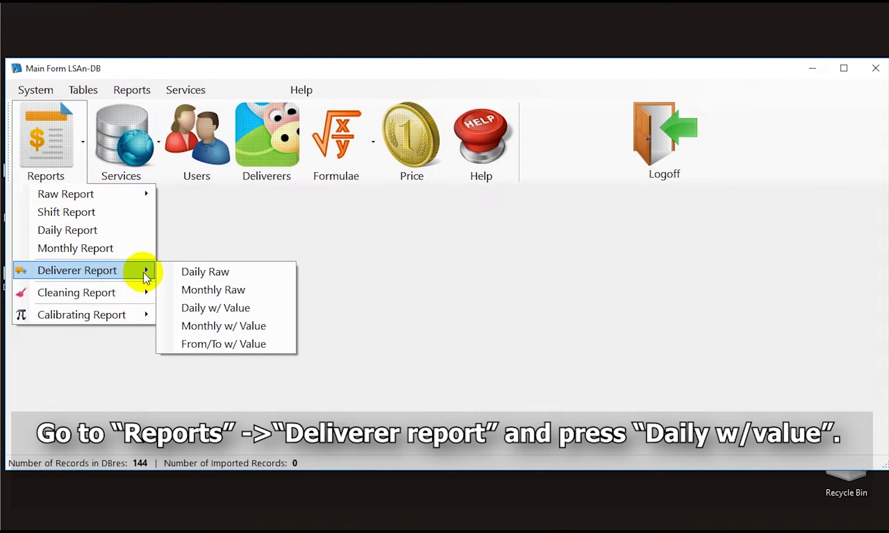
pyautogui.click(212, 307)
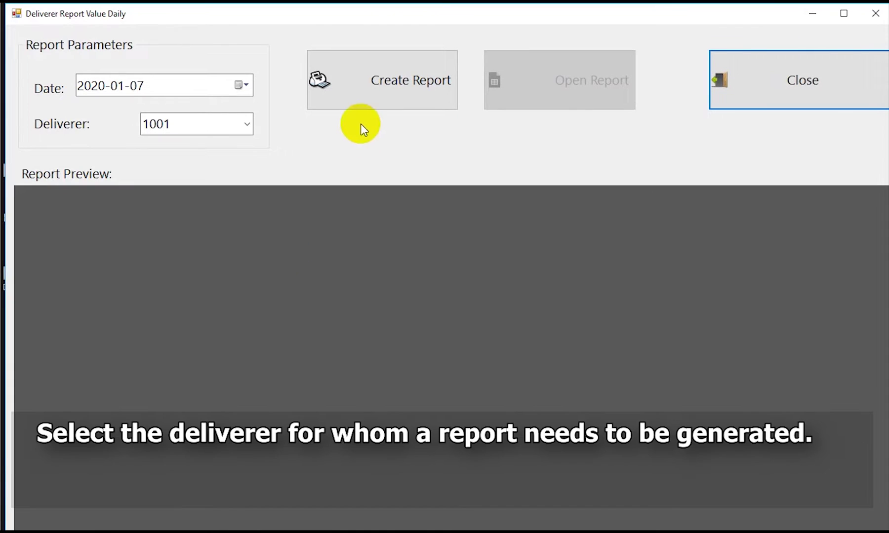
pyautogui.click(251, 129)
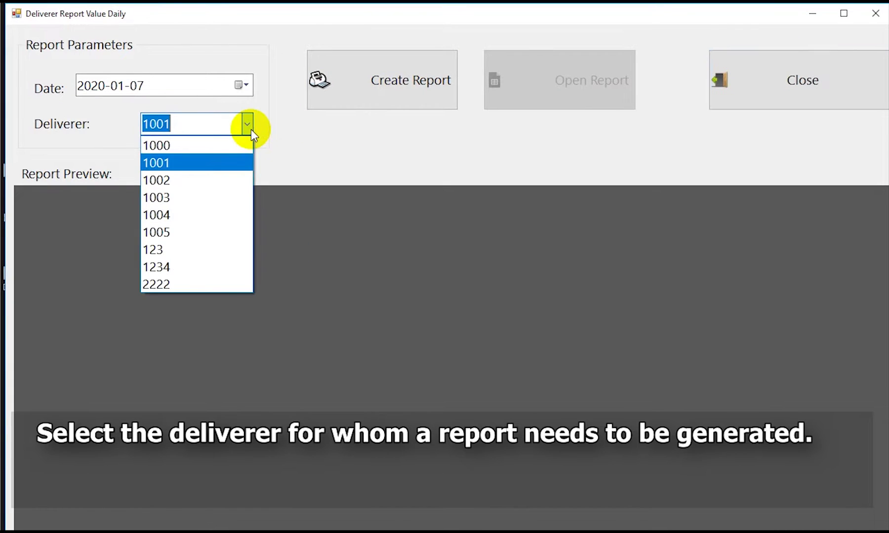
pyautogui.click(251, 129)
pyautogui.click(333, 98)
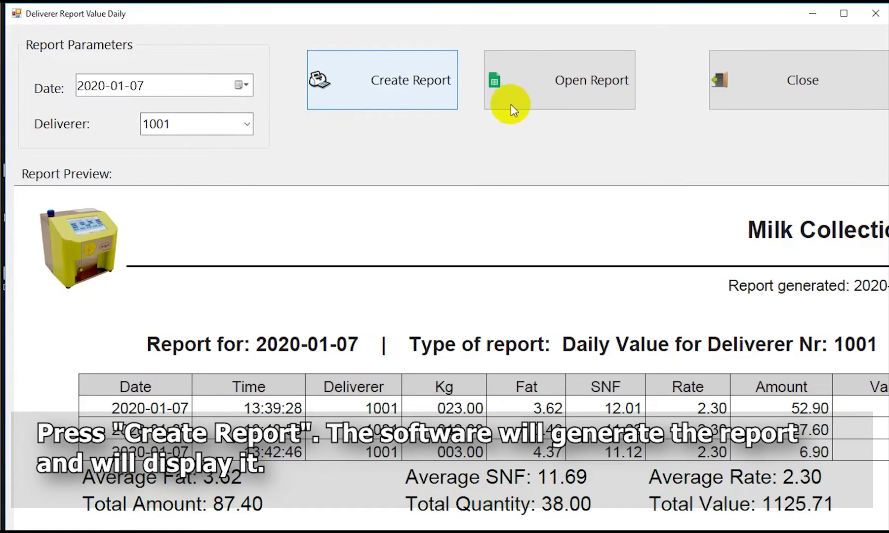
# Step: View the deliverer daily value report as a PDF with the tools pane collapsed, and return to the main form
pyautogui.click(540, 97)
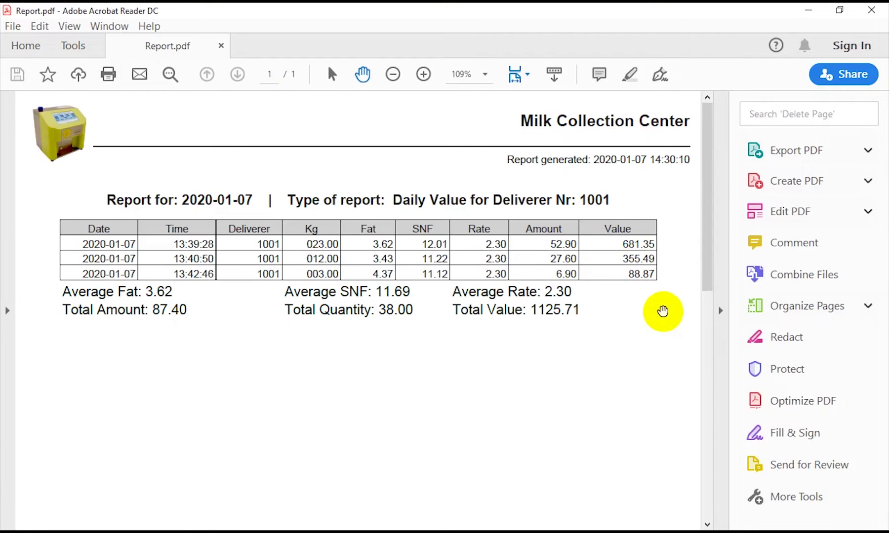
pyautogui.click(721, 310)
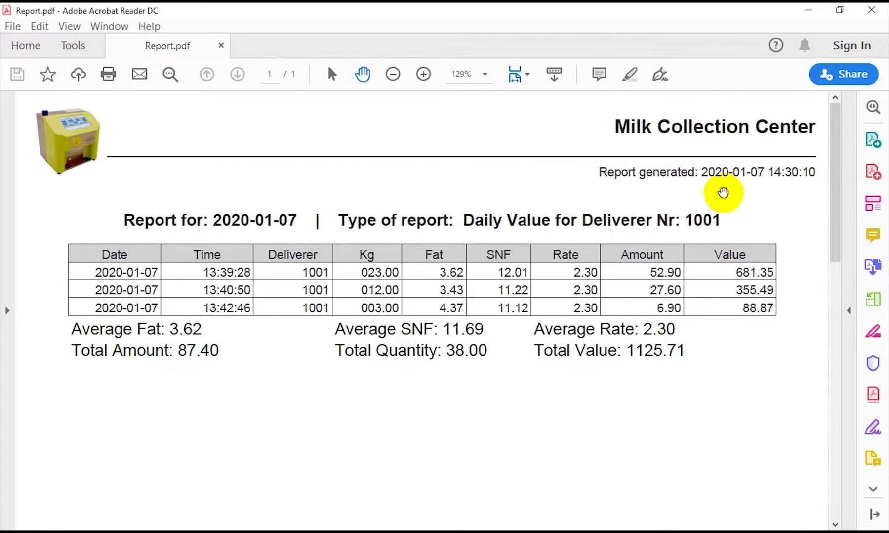
pyautogui.click(865, 15)
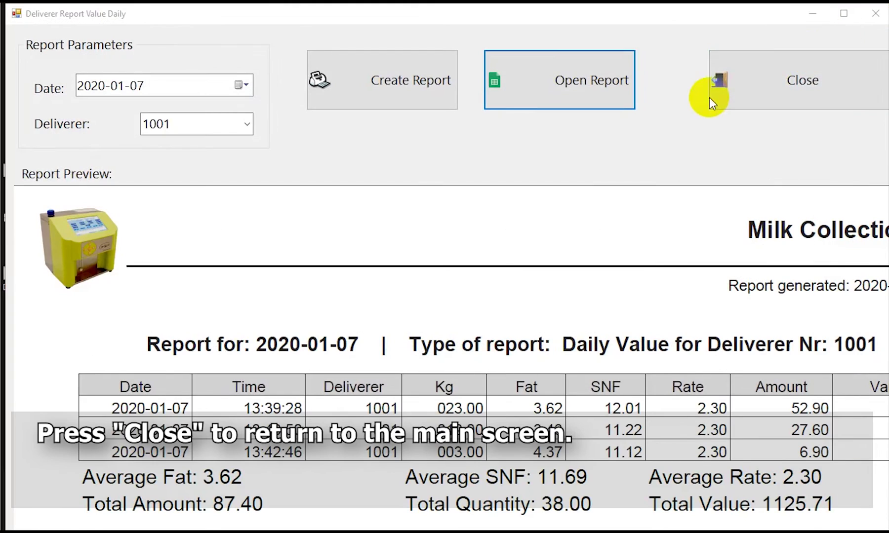
pyautogui.click(722, 77)
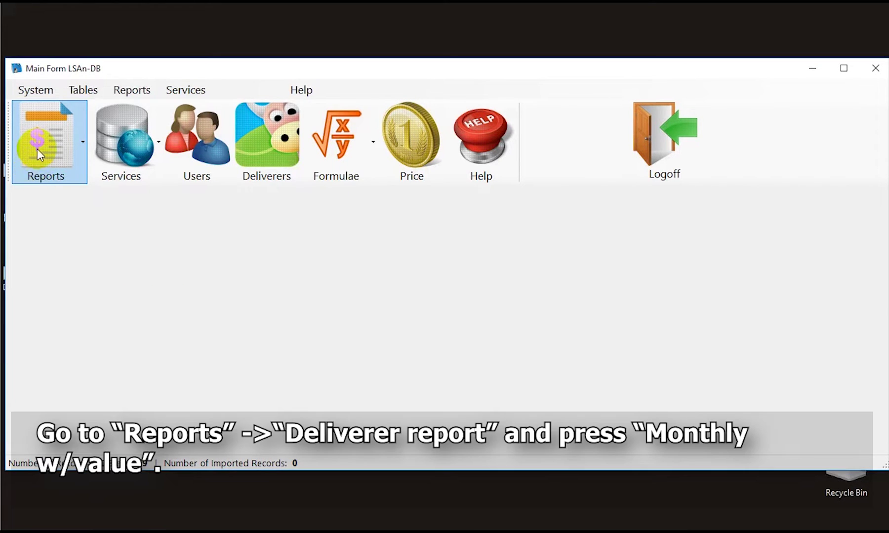
# Step: Create the deliverer monthly report with value for month 2020-01 and deliverer 1001
pyautogui.click(37, 149)
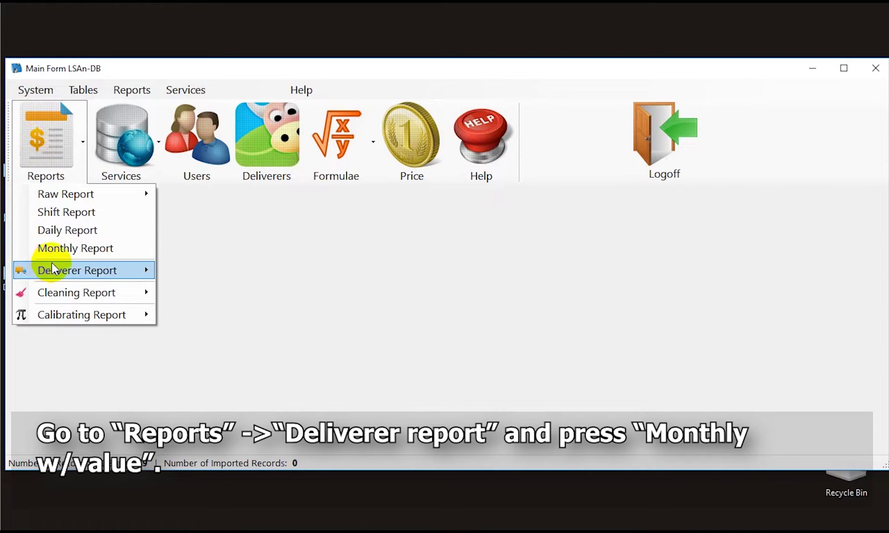
pyautogui.moveTo(112, 262)
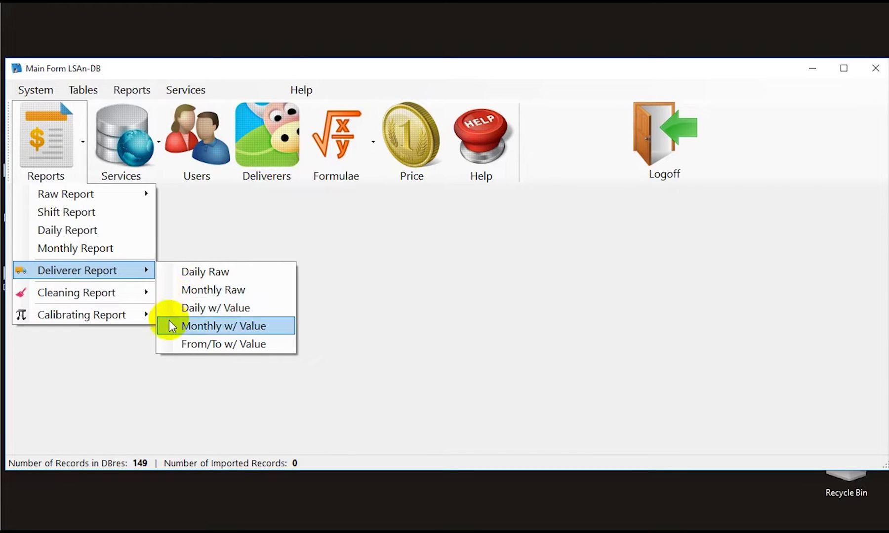
pyautogui.click(168, 329)
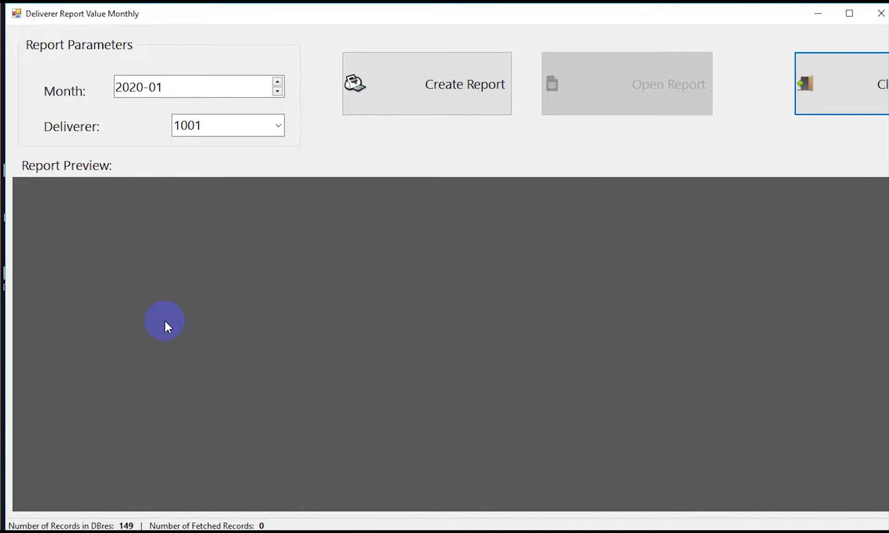
pyautogui.click(280, 127)
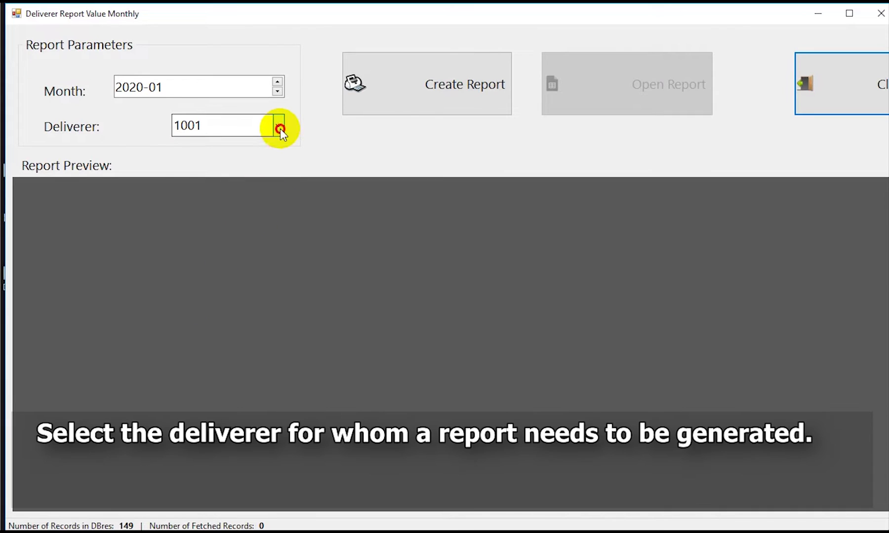
pyautogui.click(281, 128)
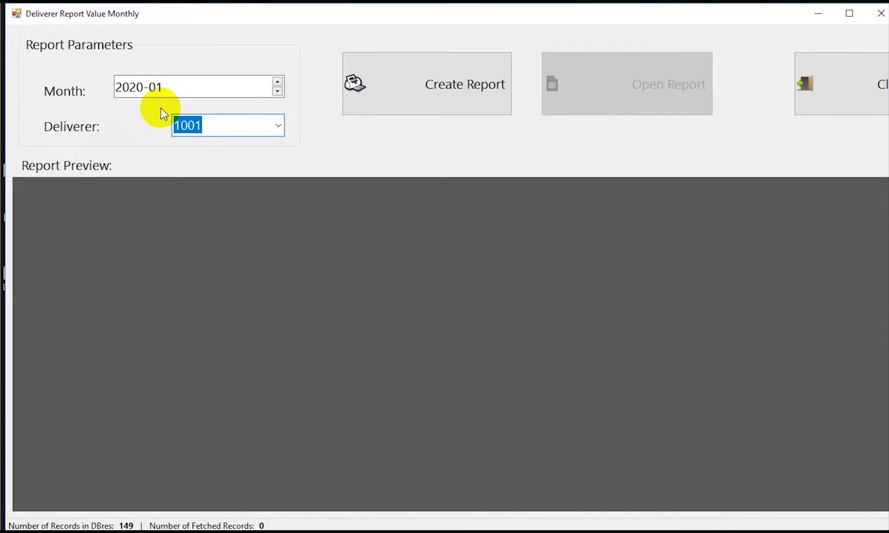
pyautogui.click(374, 94)
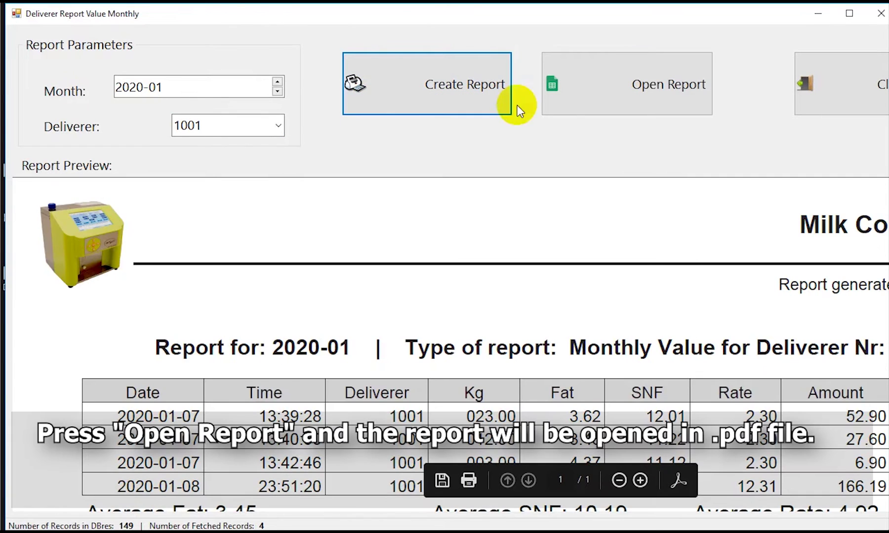
# Step: View the deliverer monthly value report as a PDF with the tools pane collapsed, and return to the main form
pyautogui.click(560, 105)
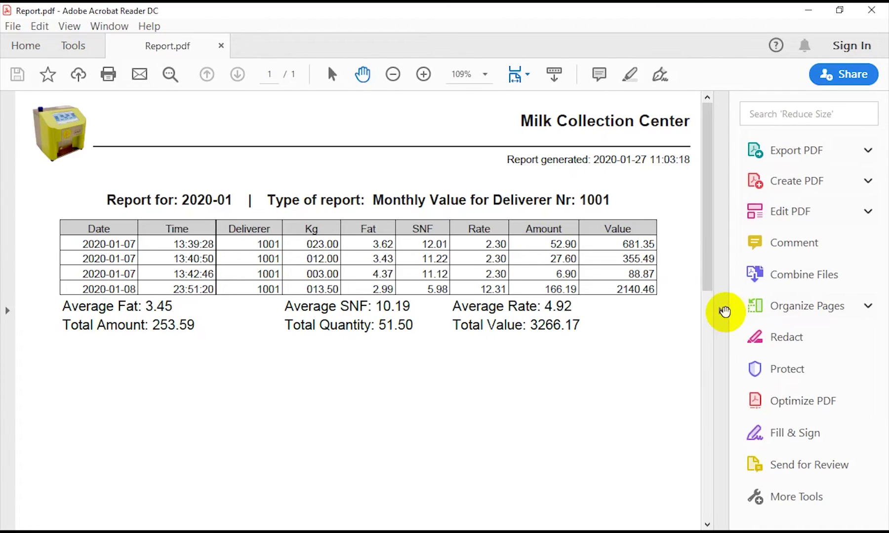
pyautogui.click(723, 311)
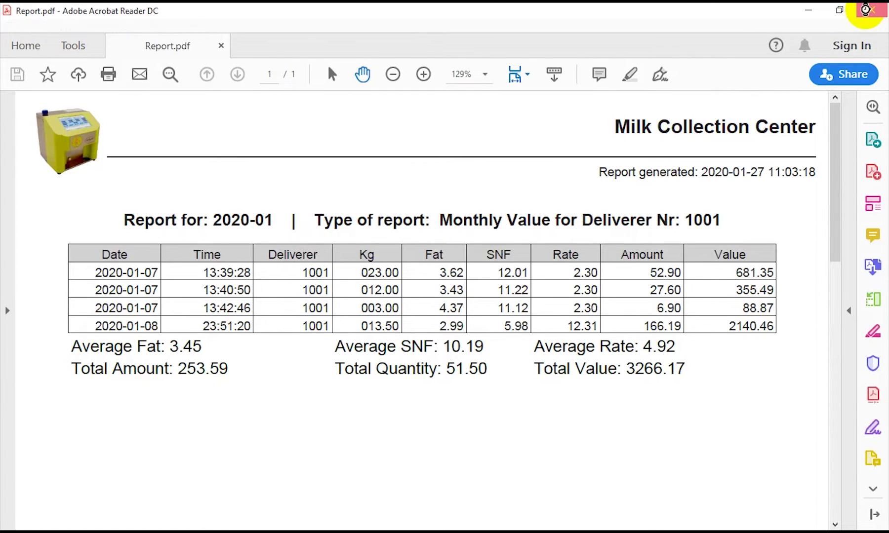
pyautogui.click(867, 9)
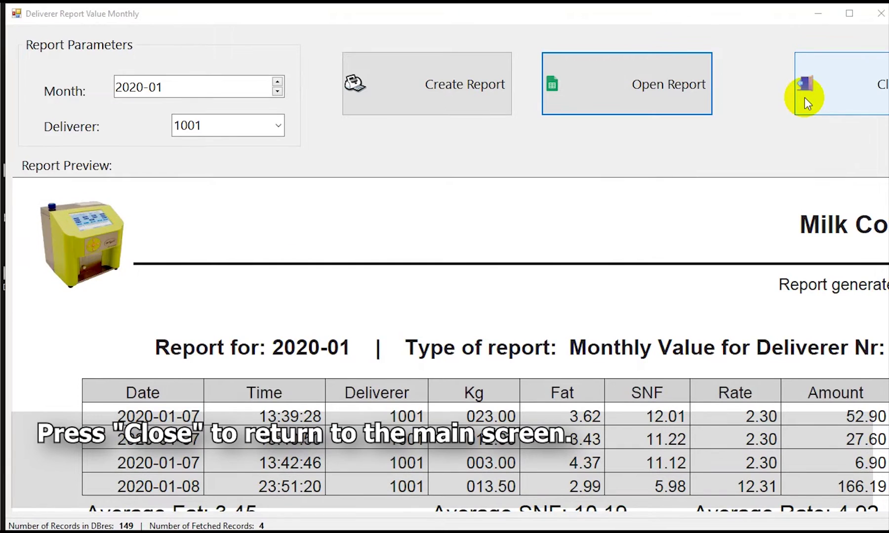
pyautogui.click(805, 97)
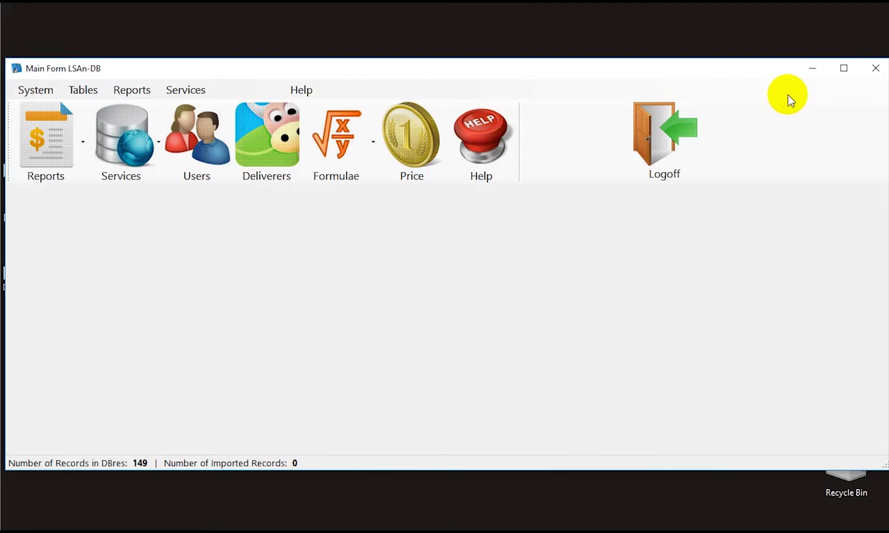
# Step: Create the deliverer From/To report with value for 2020-01-01 to 2020-01-27 and deliverer 1001
pyautogui.click(49, 130)
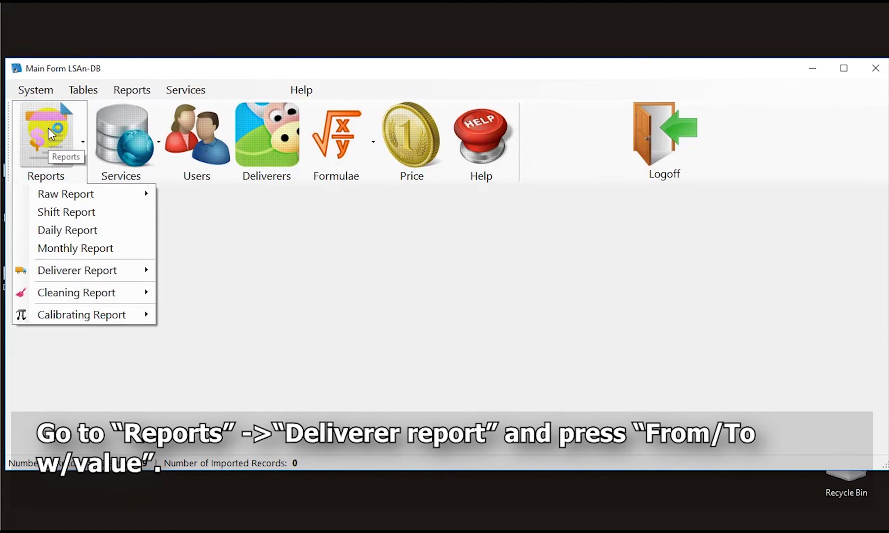
pyautogui.moveTo(78, 273)
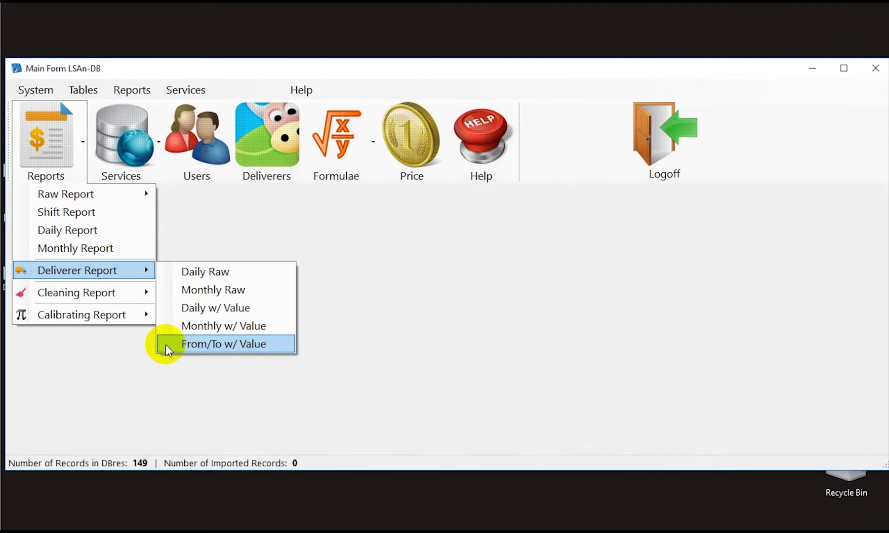
pyautogui.click(166, 345)
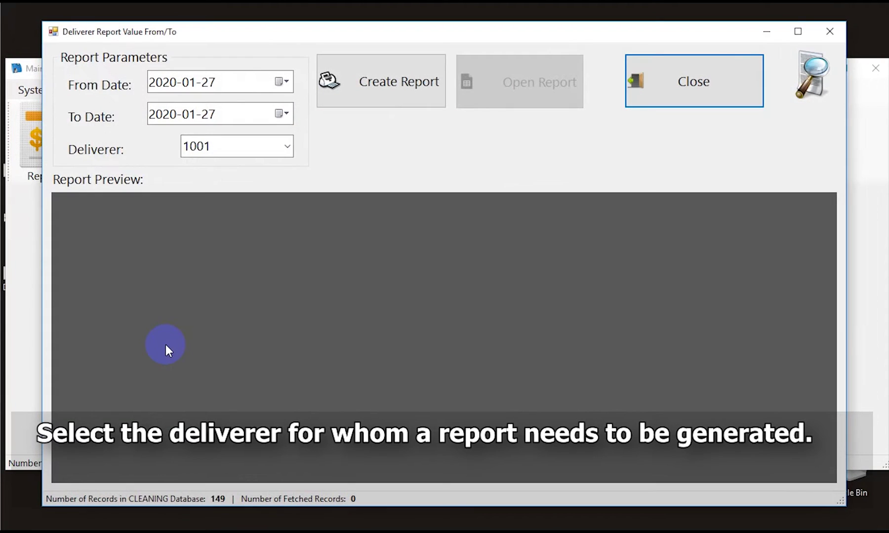
pyautogui.click(291, 147)
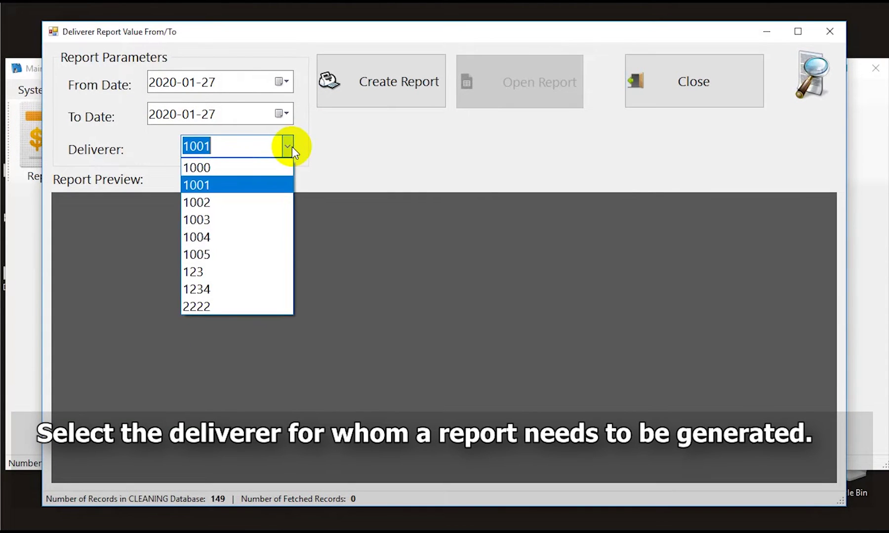
pyautogui.click(292, 146)
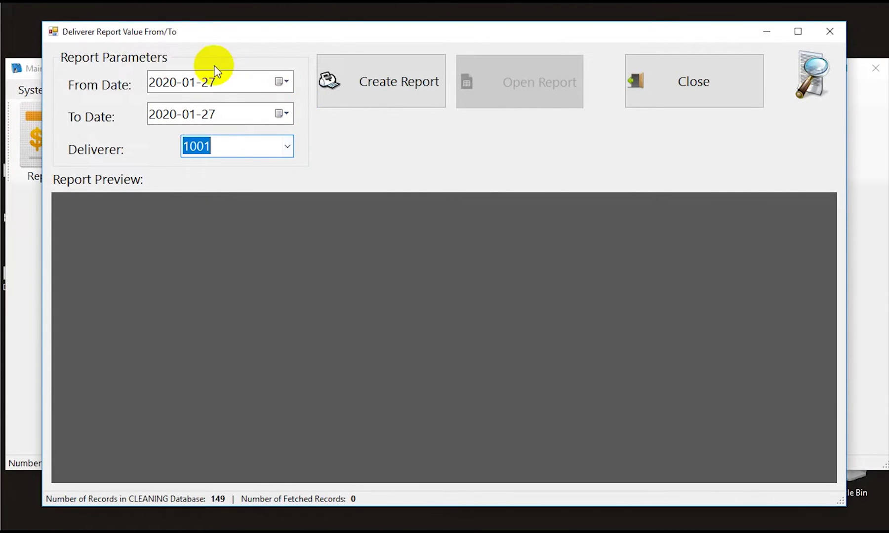
pyautogui.click(285, 84)
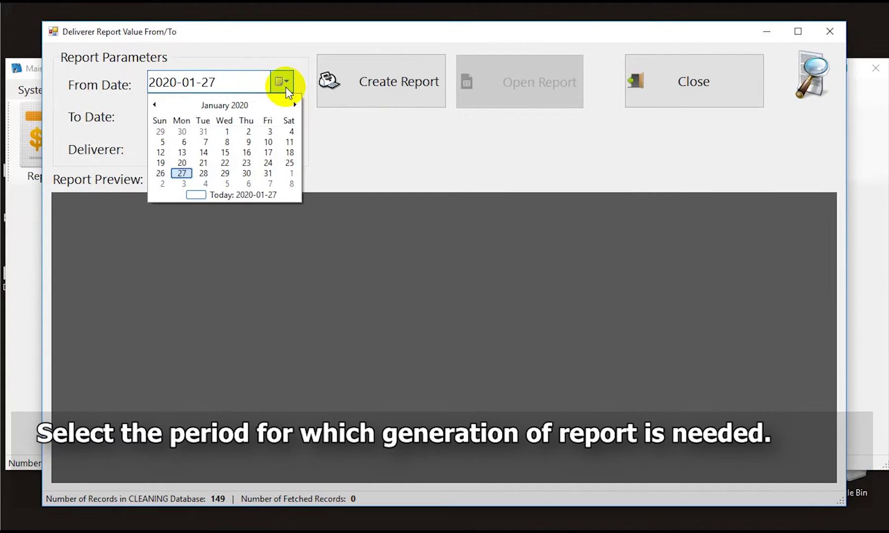
pyautogui.click(232, 133)
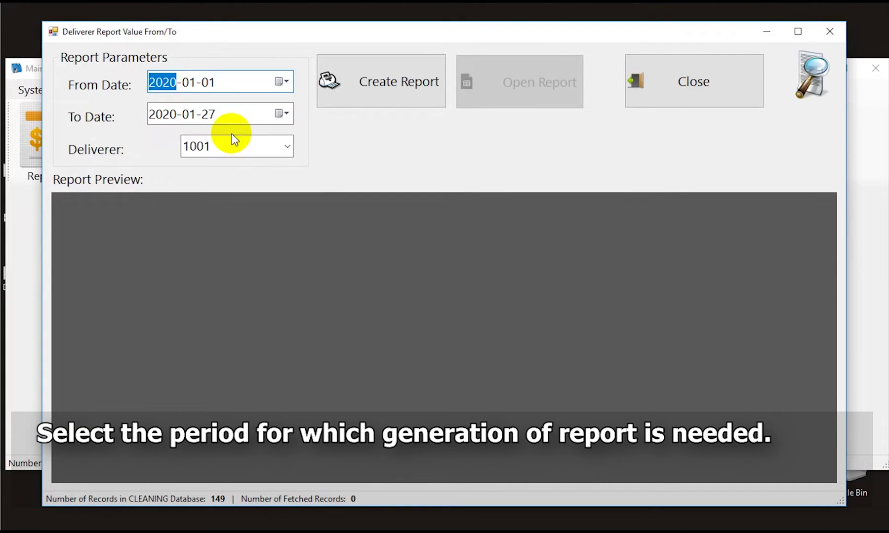
pyautogui.click(372, 99)
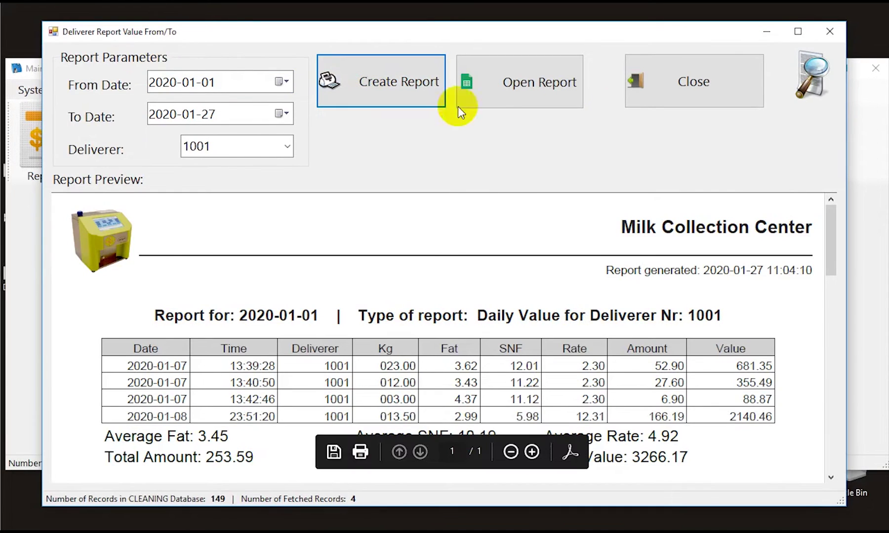
# Step: View the deliverer From/To value report as a PDF with the tools pane collapsed, and return to the main form
pyautogui.click(518, 100)
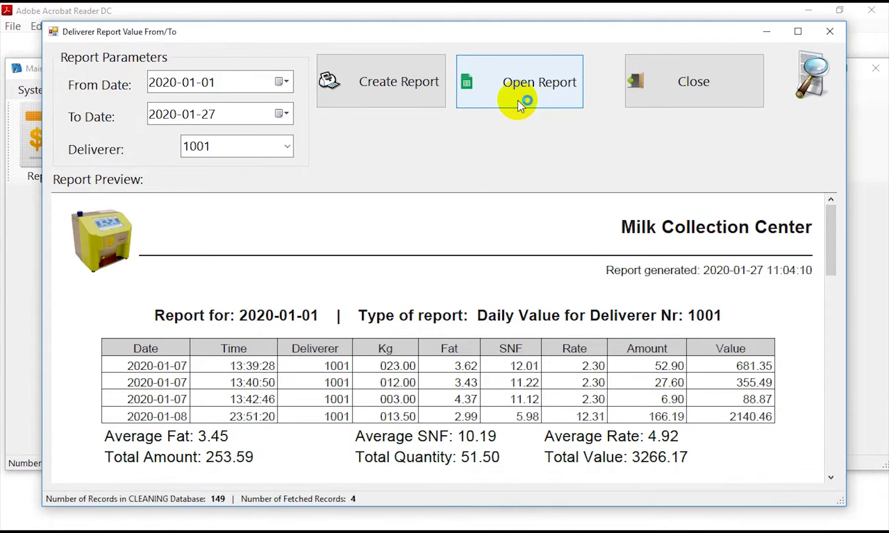
pyautogui.click(157, 13)
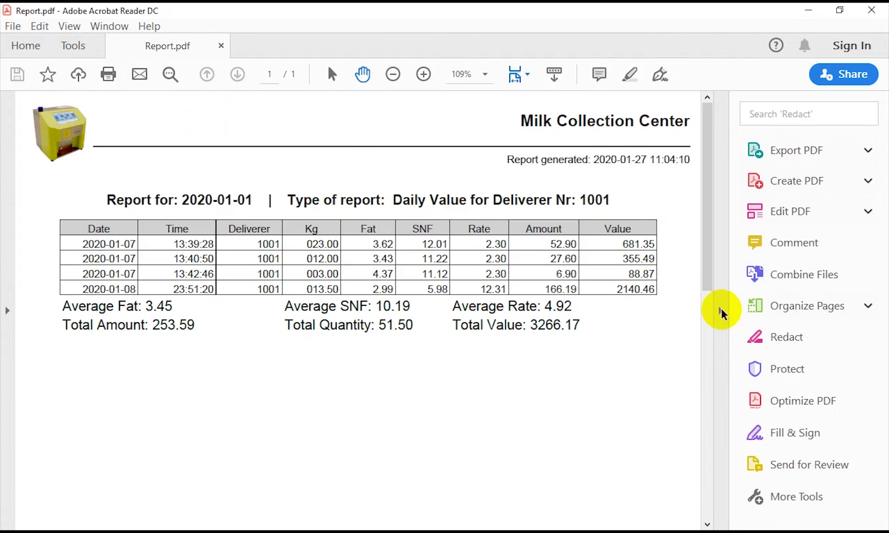
pyautogui.click(721, 310)
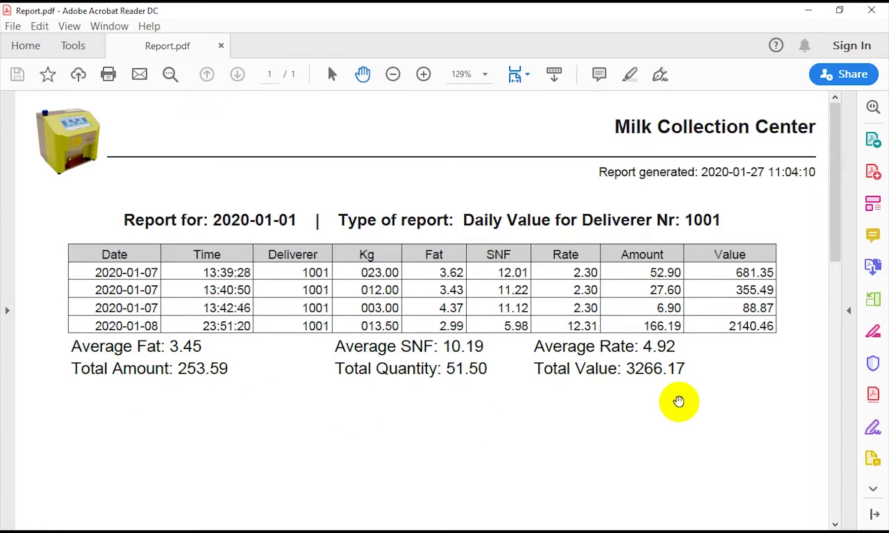
pyautogui.click(871, 10)
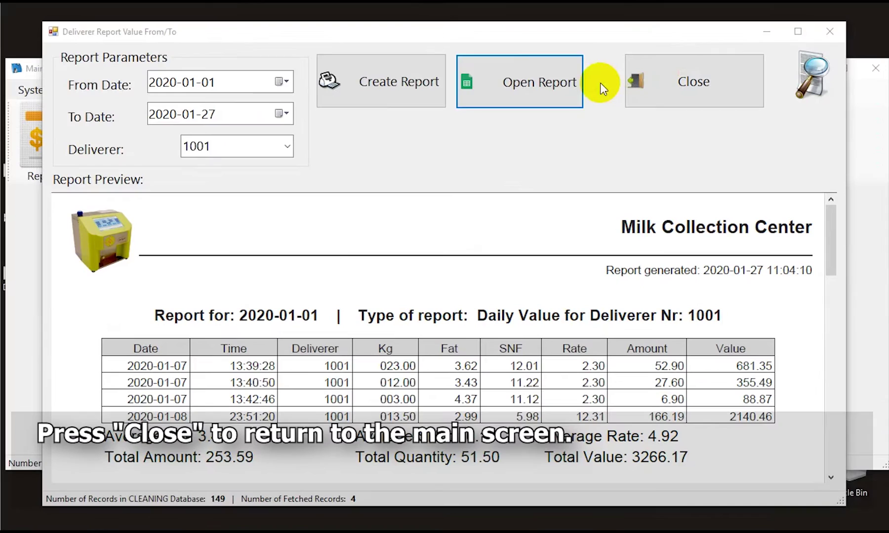
pyautogui.click(648, 90)
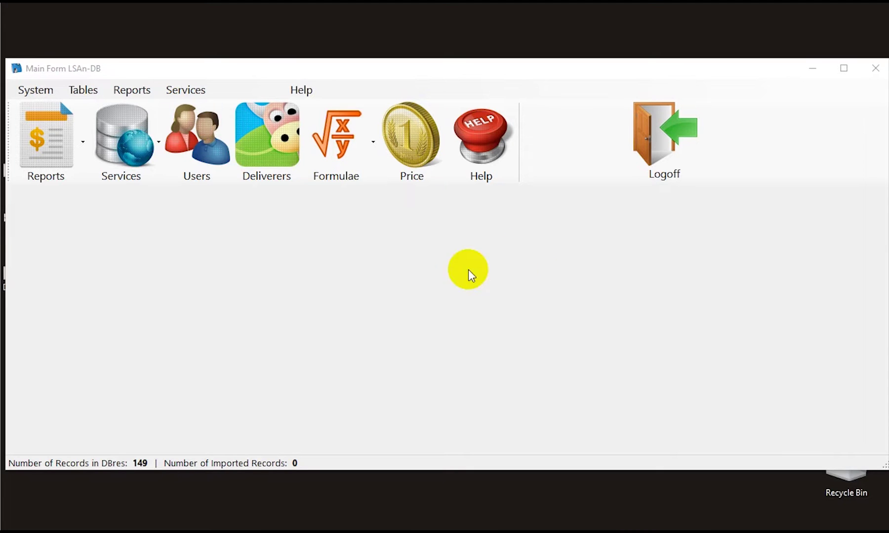
# Step: Create the monthly cleaning report for month 2020-01
pyautogui.click(21, 172)
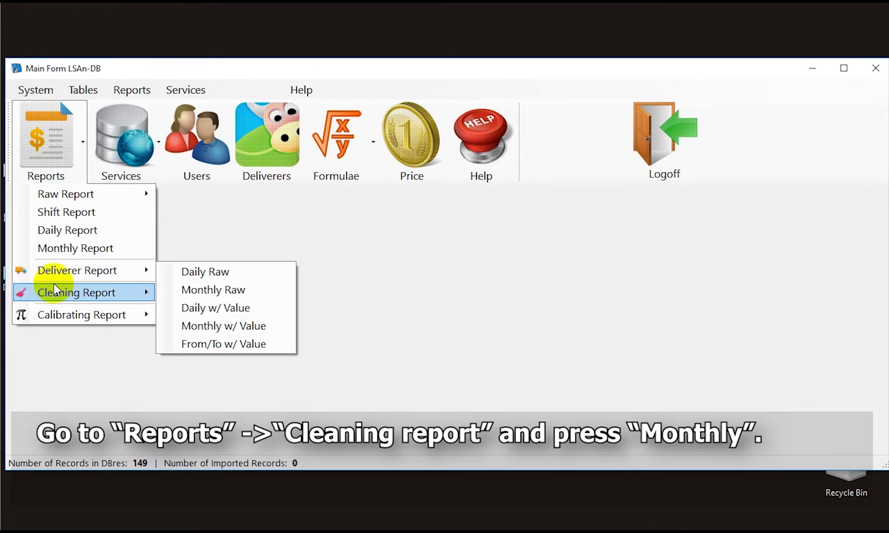
pyautogui.moveTo(55, 288)
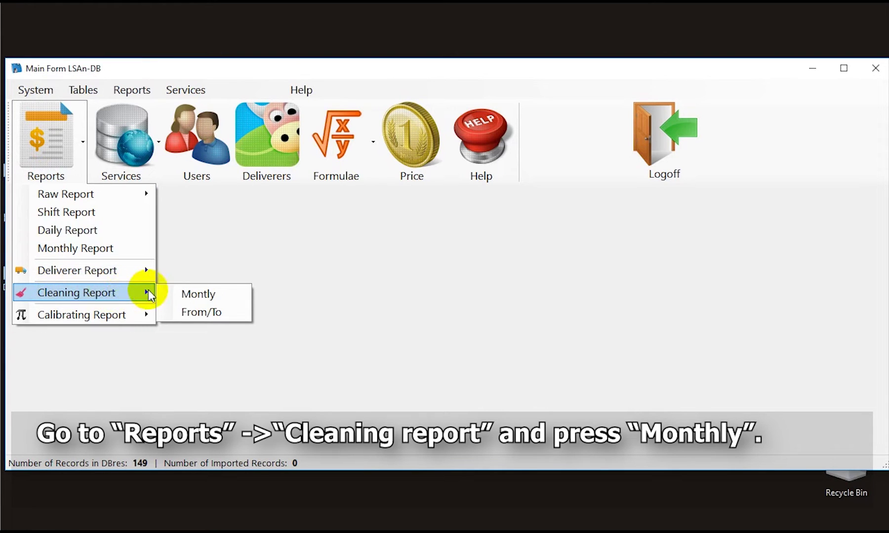
pyautogui.click(170, 293)
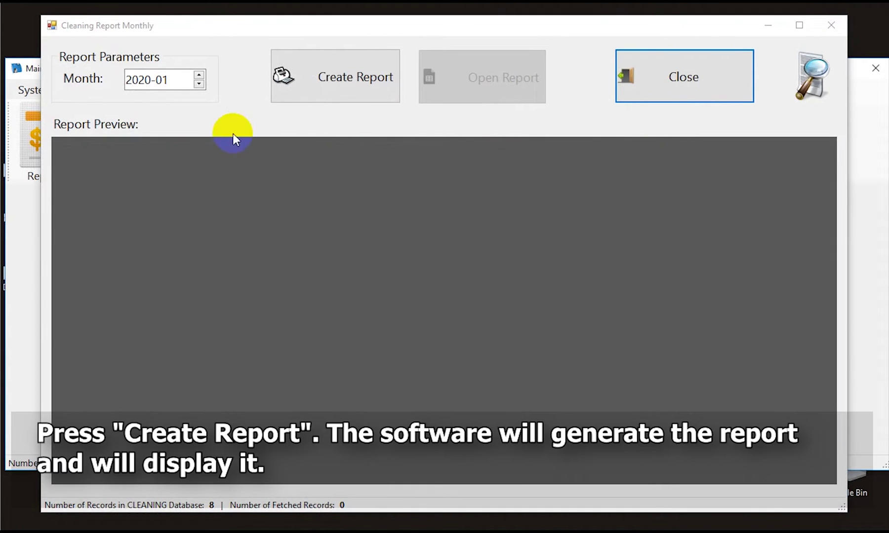
pyautogui.click(298, 98)
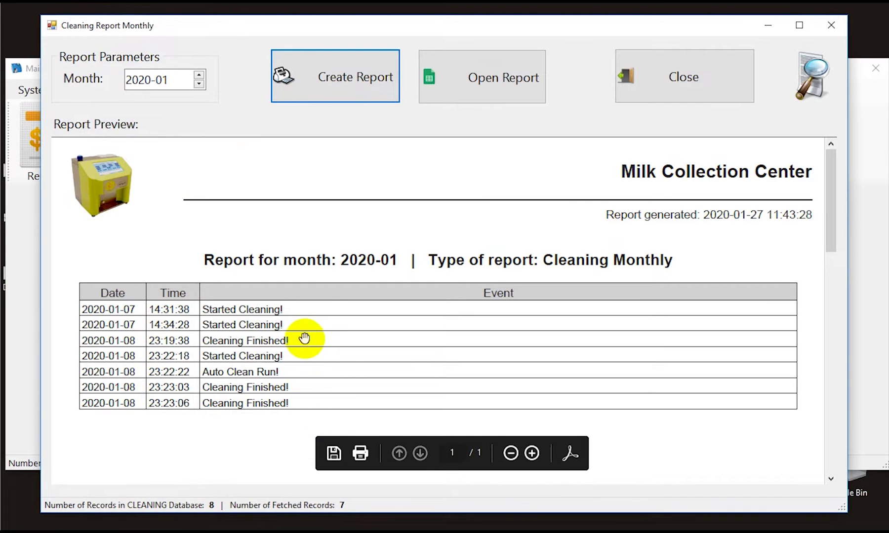
# Step: View the monthly cleaning report as a PDF with the tools pane collapsed, and return to the main form
pyautogui.click(470, 95)
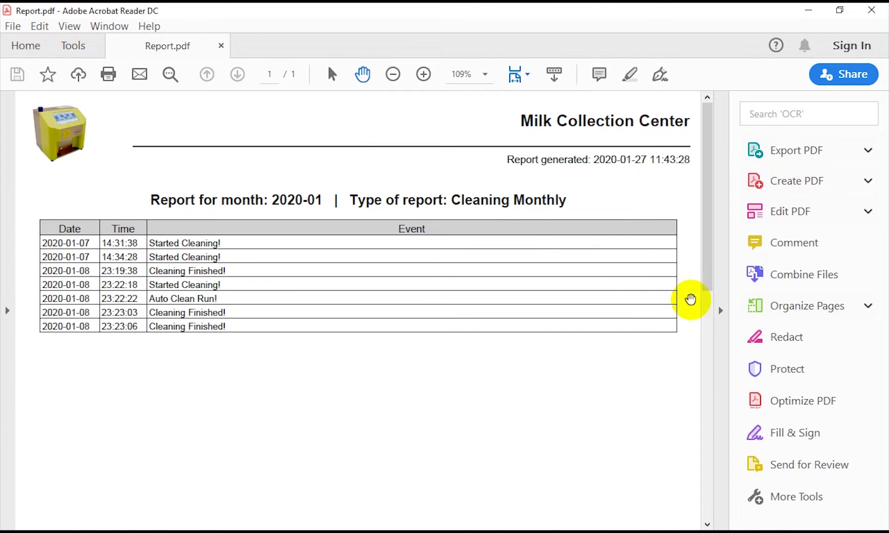
pyautogui.click(719, 313)
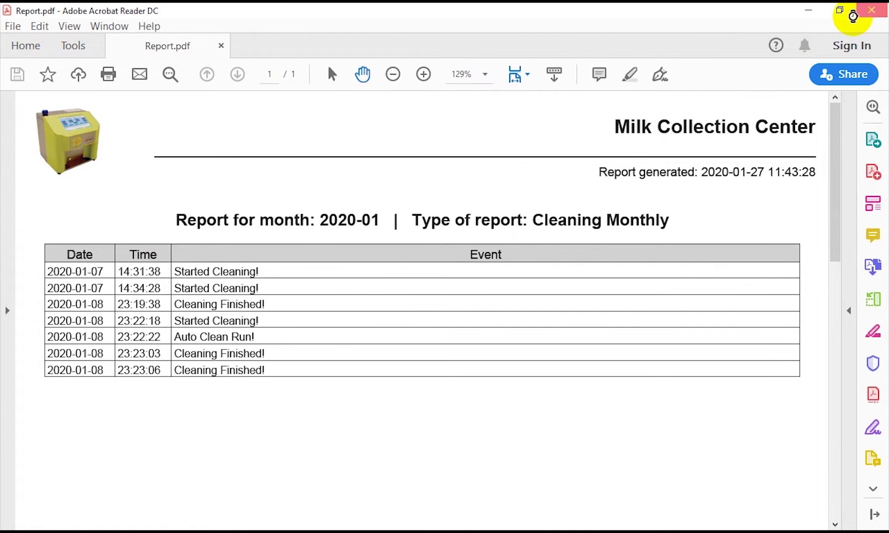
pyautogui.click(862, 15)
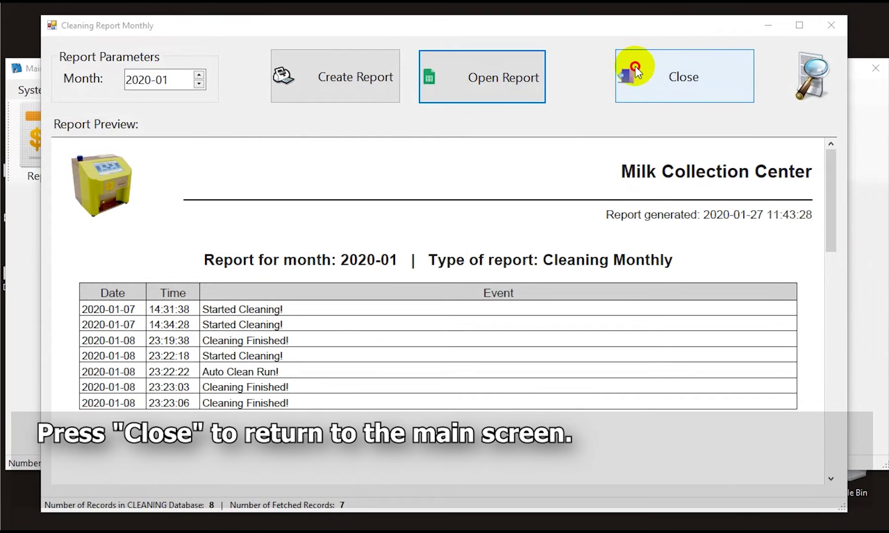
pyautogui.click(635, 66)
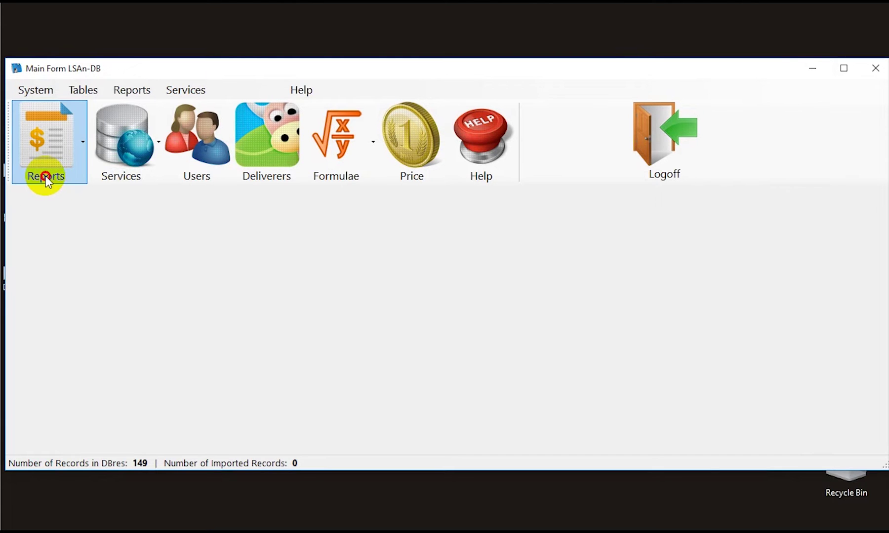
# Step: Create the cleaning From/To report for the period 2020-01-08 to 2020-01-27
pyautogui.click(45, 176)
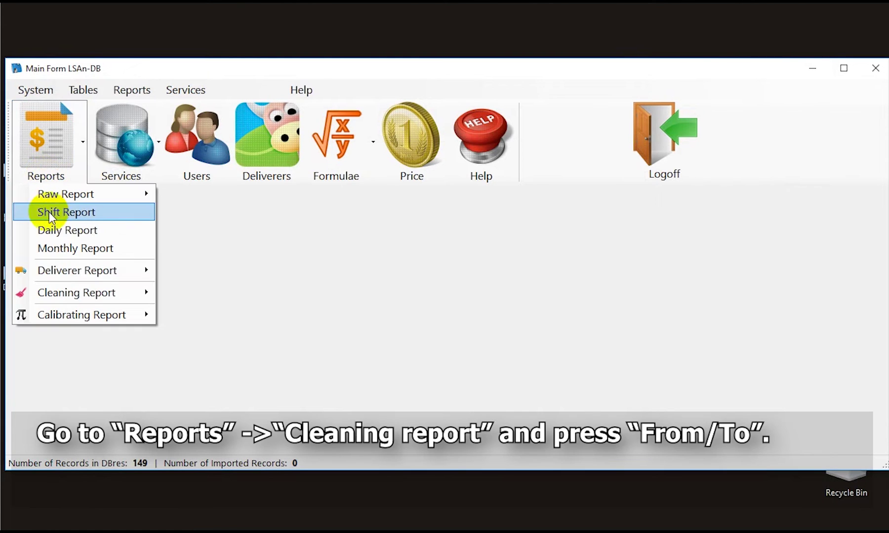
pyautogui.moveTo(62, 292)
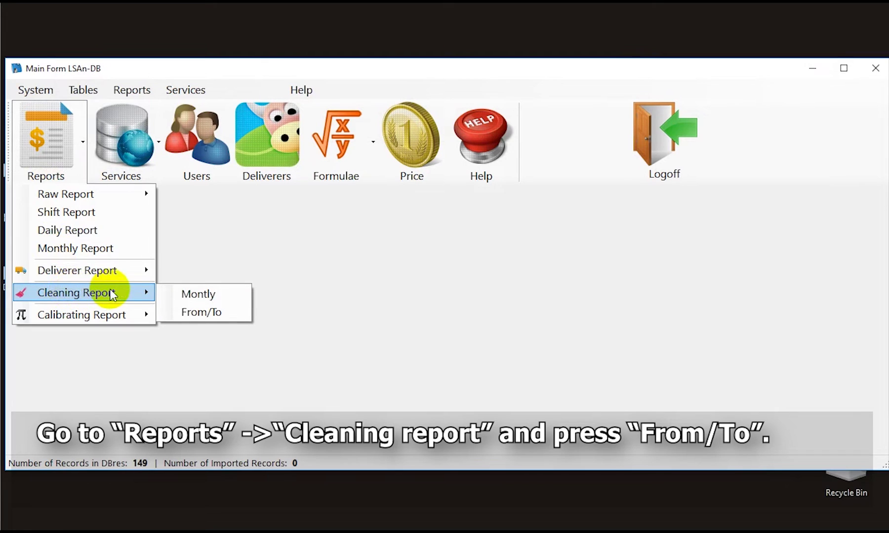
pyautogui.click(169, 312)
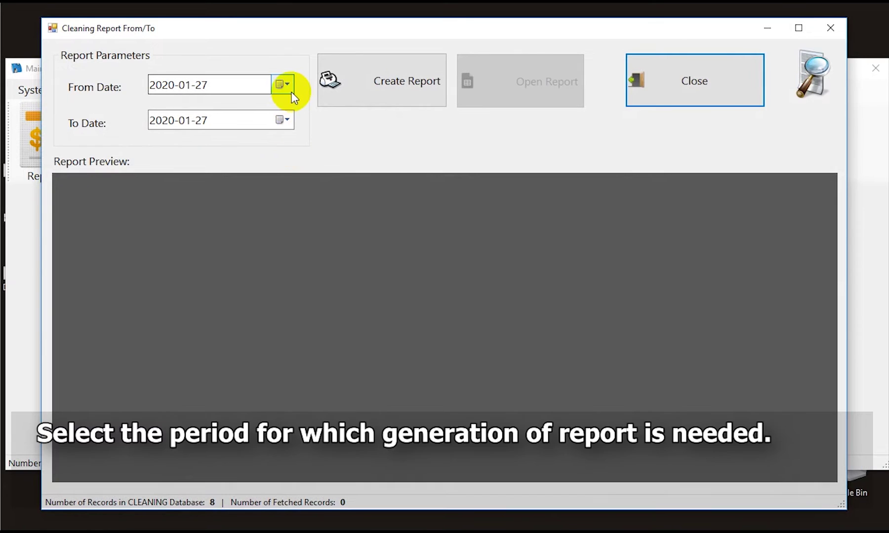
pyautogui.click(289, 90)
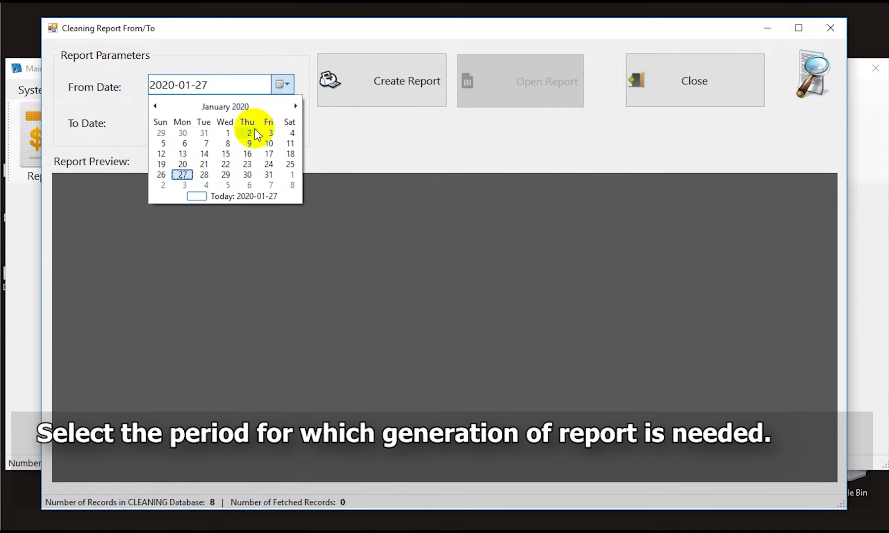
pyautogui.click(228, 143)
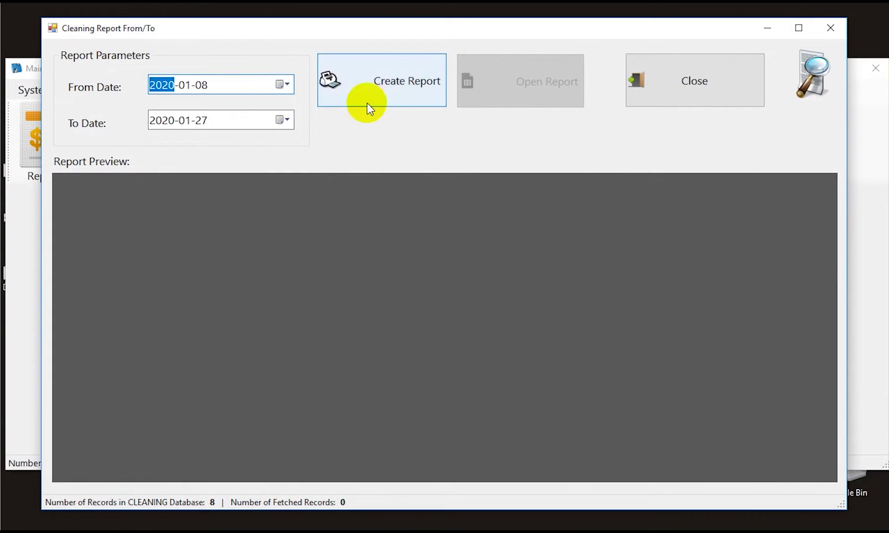
pyautogui.click(379, 99)
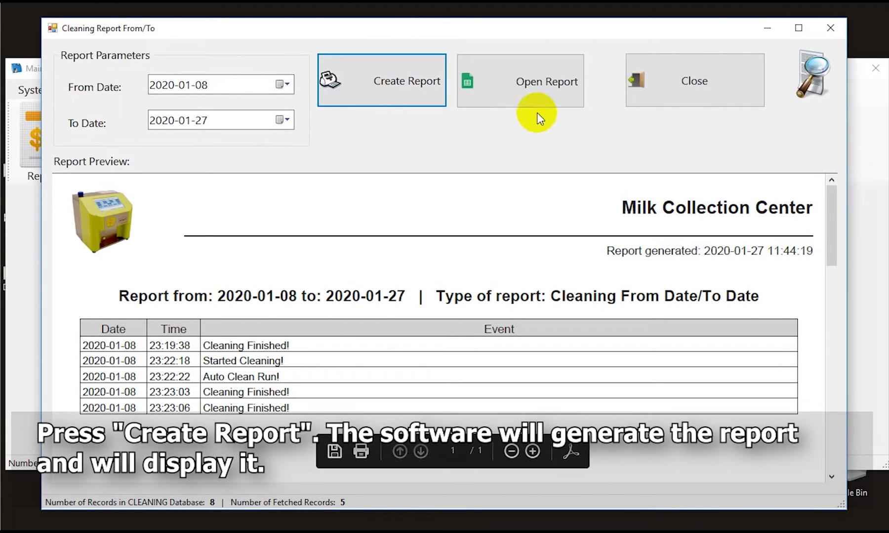
# Step: View the cleaning From/To report as a PDF with the tools pane collapsed, and return to the main form
pyautogui.click(536, 99)
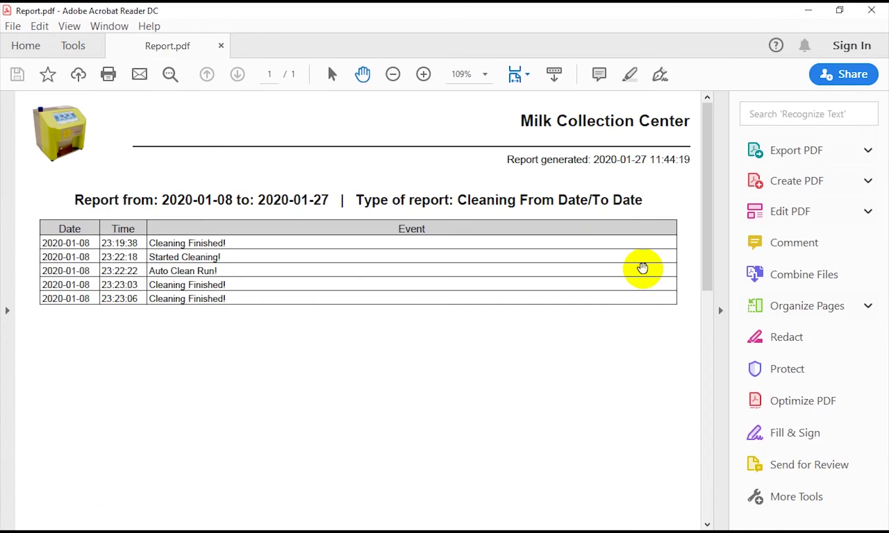
pyautogui.click(723, 315)
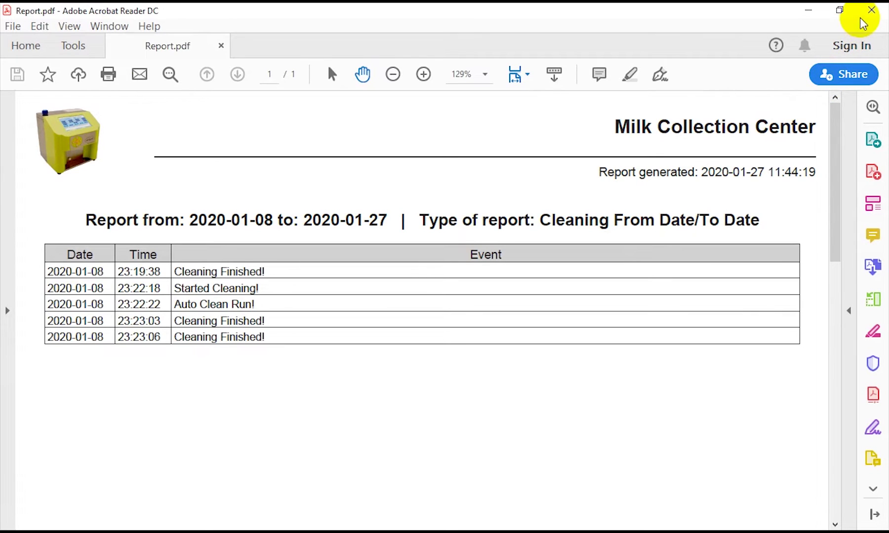
pyautogui.click(870, 10)
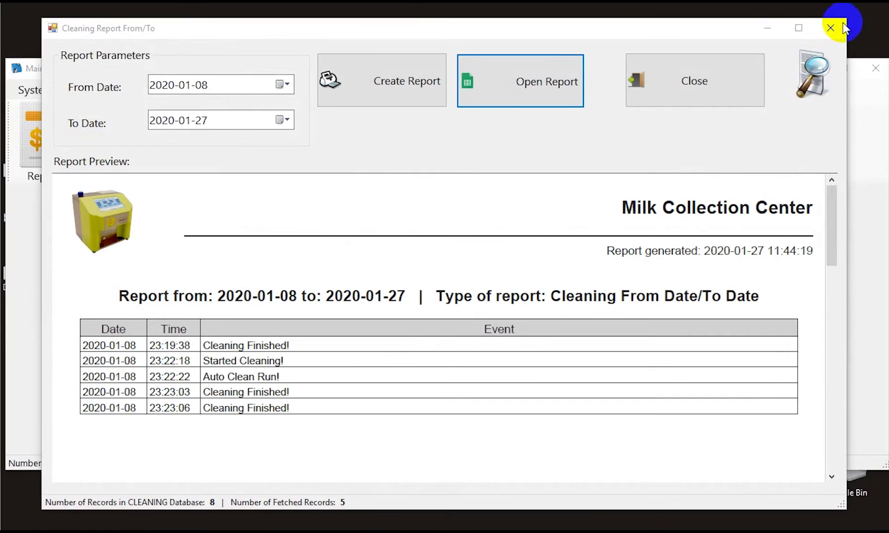
pyautogui.click(719, 85)
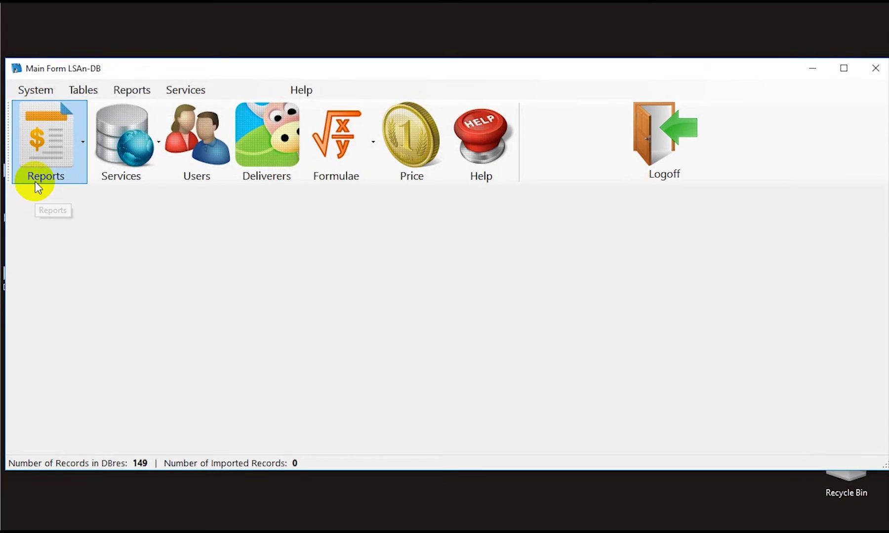
# Step: Create the monthly calibrating report for month 2020-01 and open it as a PDF
pyautogui.click(35, 181)
pyautogui.moveTo(47, 315)
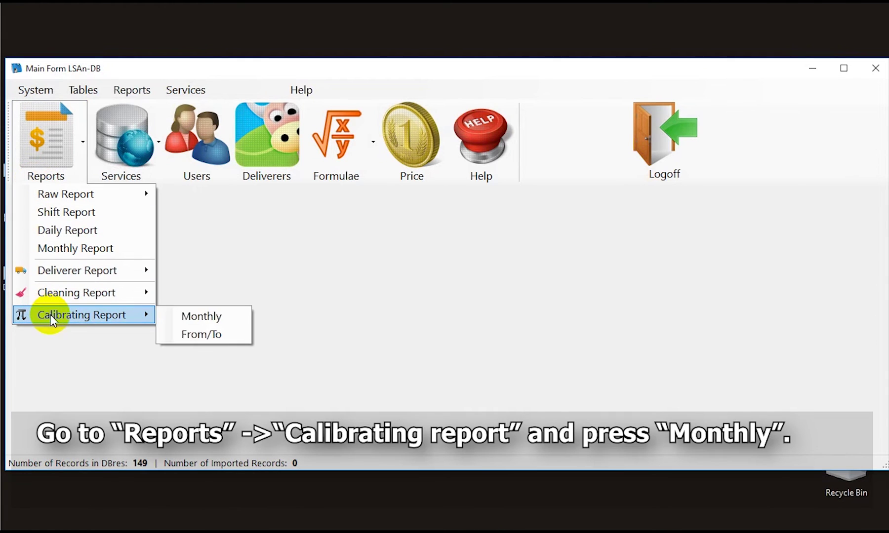
pyautogui.click(174, 321)
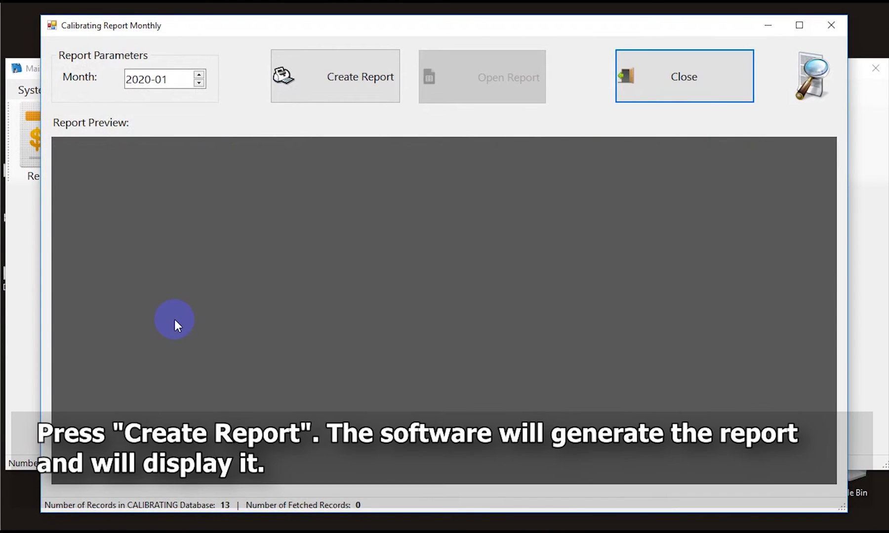
pyautogui.click(315, 98)
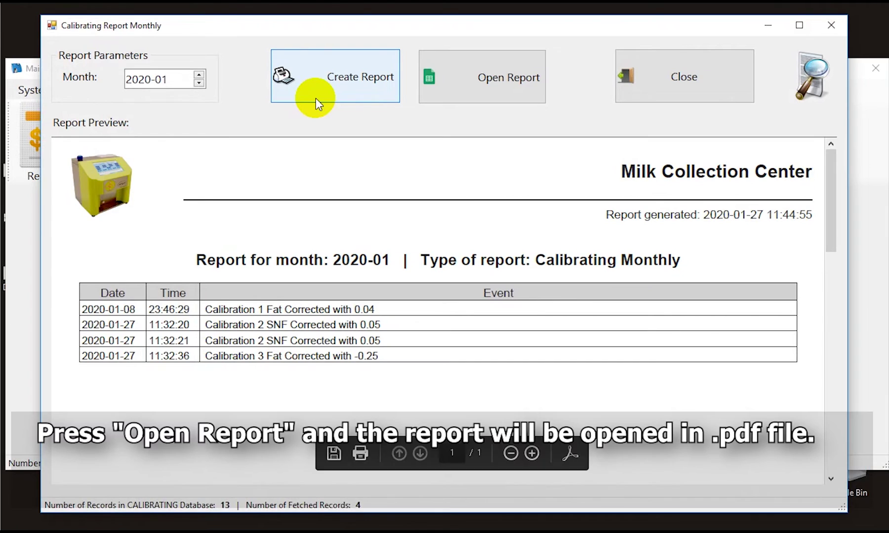
pyautogui.click(472, 99)
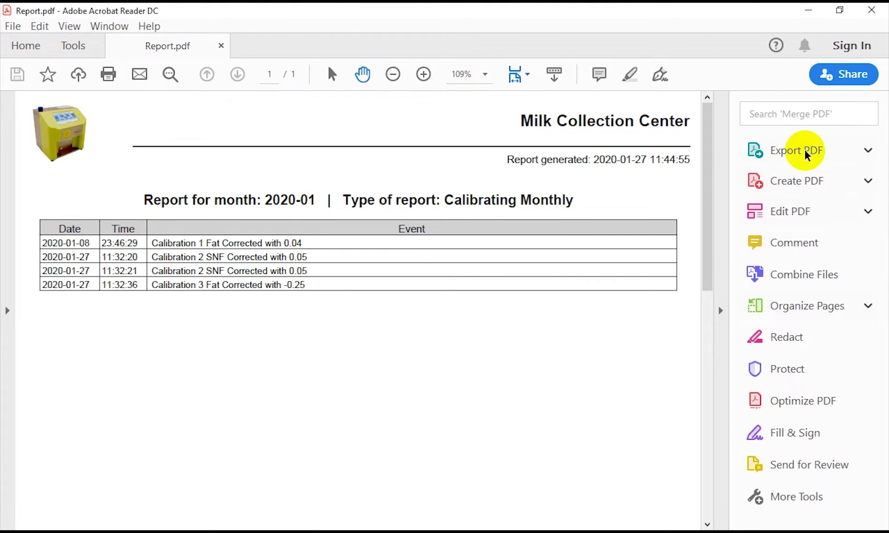
# Step: View the monthly calibrating report as a PDF with the tools pane collapsed, and return to the main form
pyautogui.click(722, 311)
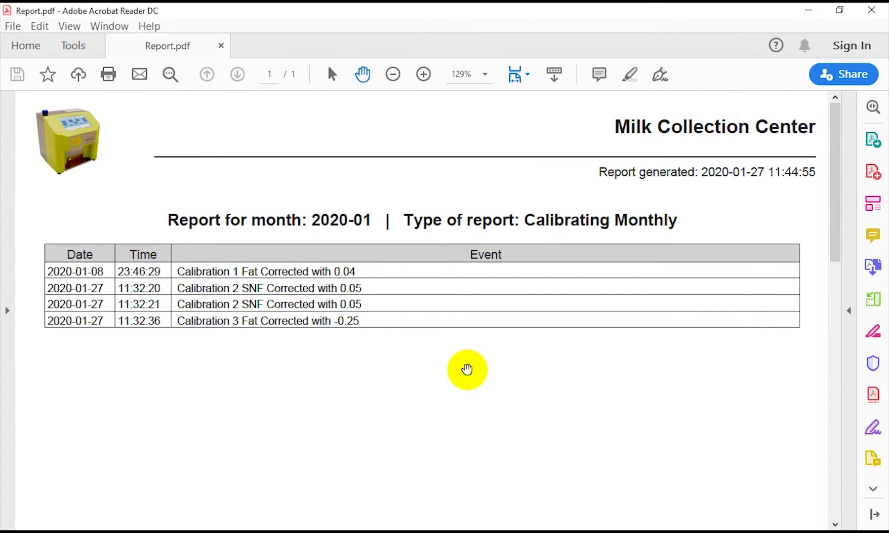
pyautogui.click(870, 11)
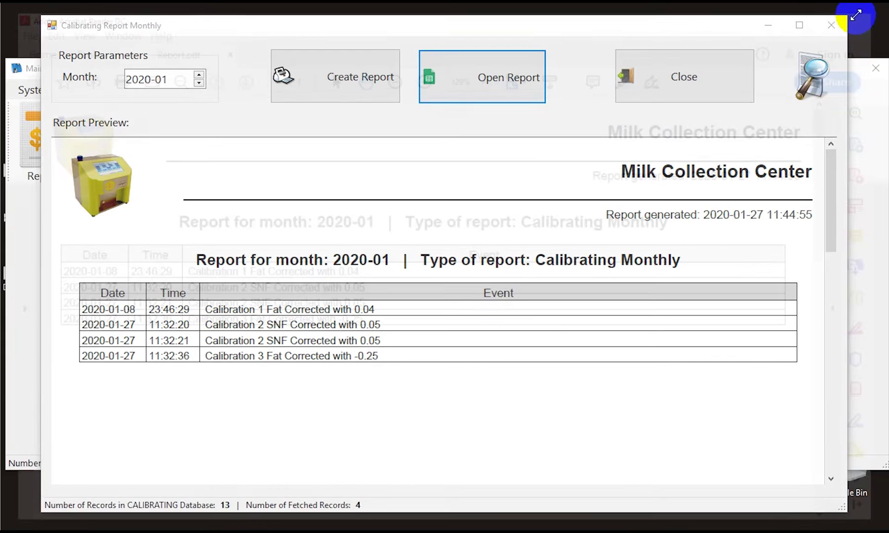
pyautogui.click(715, 79)
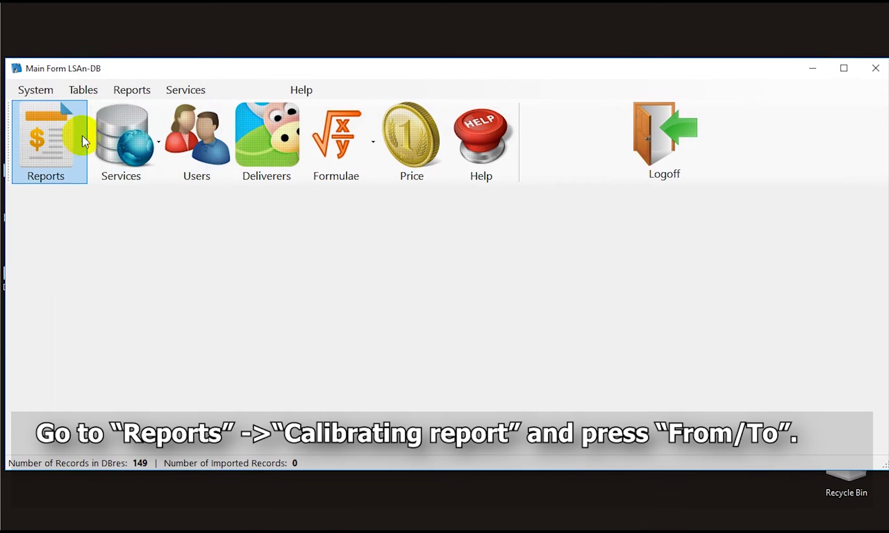
# Step: Create the calibrating From/To report for the period 2020-01-09 to 2020-01-27
pyautogui.click(58, 143)
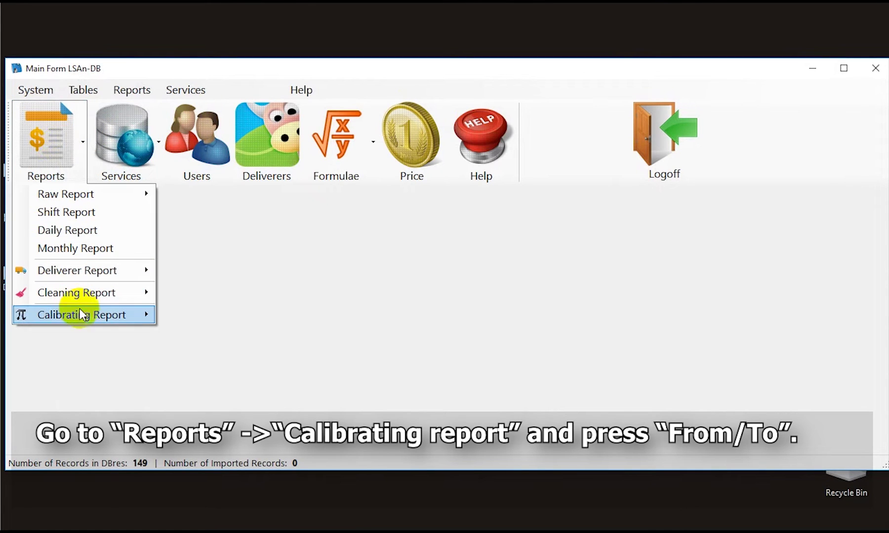
pyautogui.moveTo(124, 316)
pyautogui.click(196, 335)
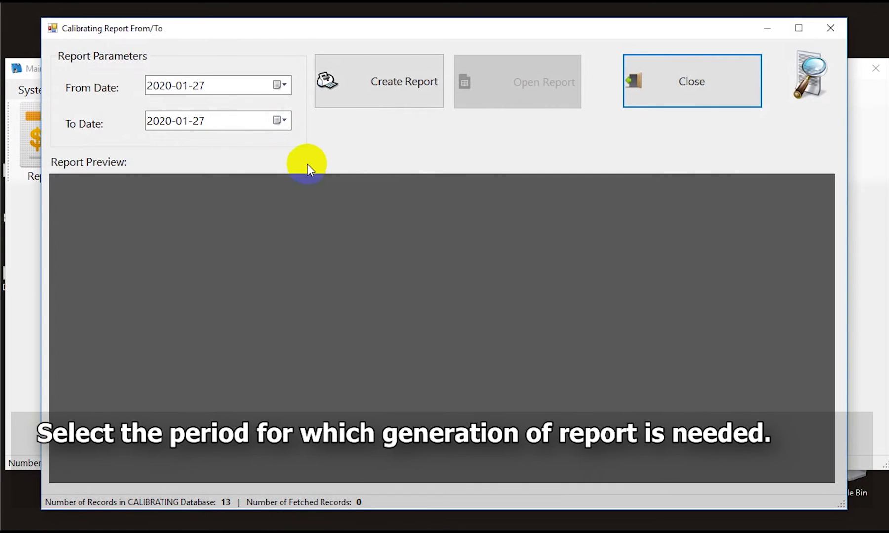
pyautogui.click(286, 92)
pyautogui.click(243, 145)
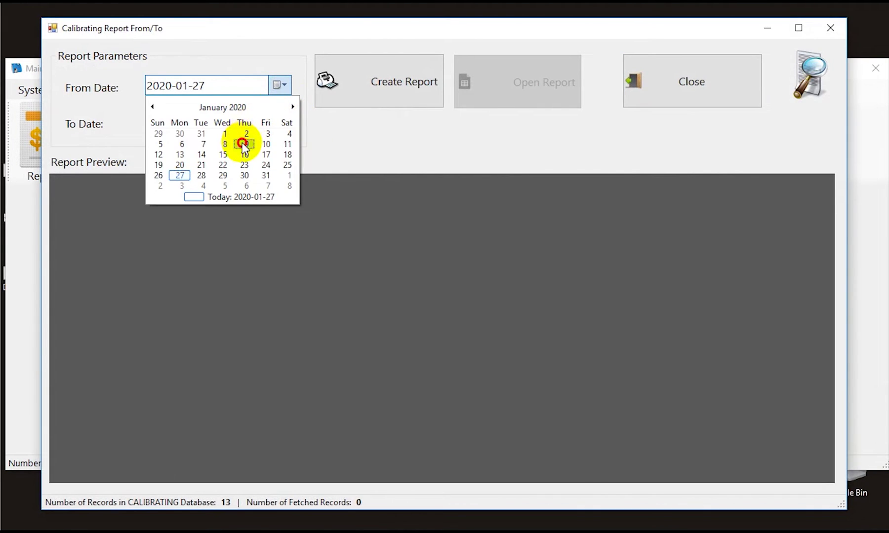
pyautogui.click(363, 98)
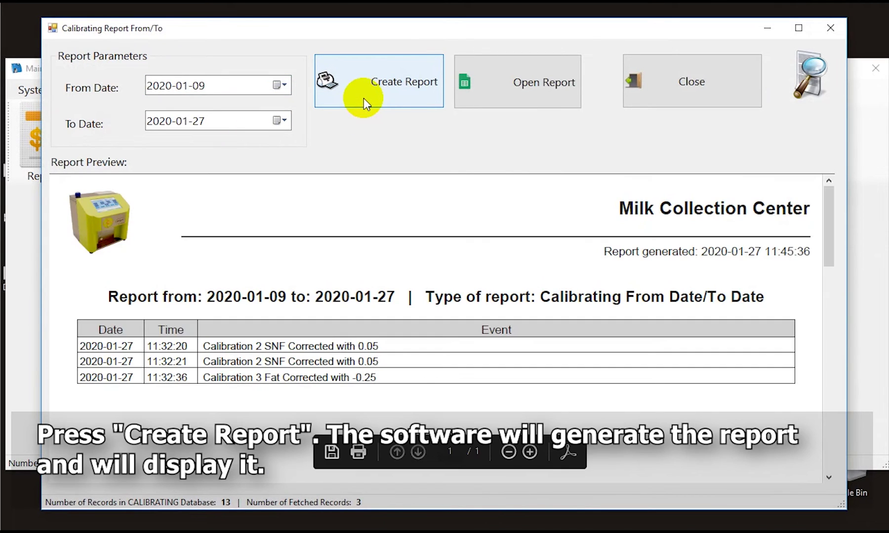
# Step: View the calibrating From/To report as a PDF with the tools pane collapsed, and return to the main form
pyautogui.click(532, 108)
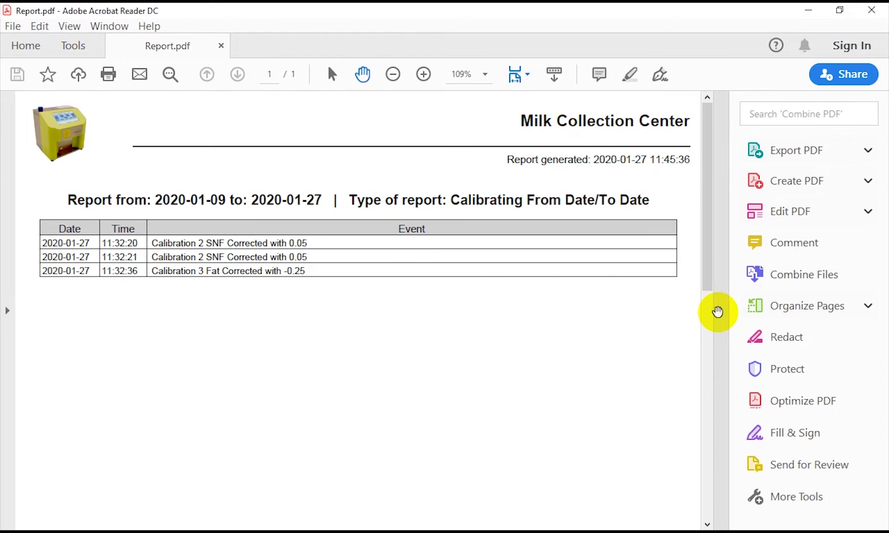
pyautogui.click(719, 311)
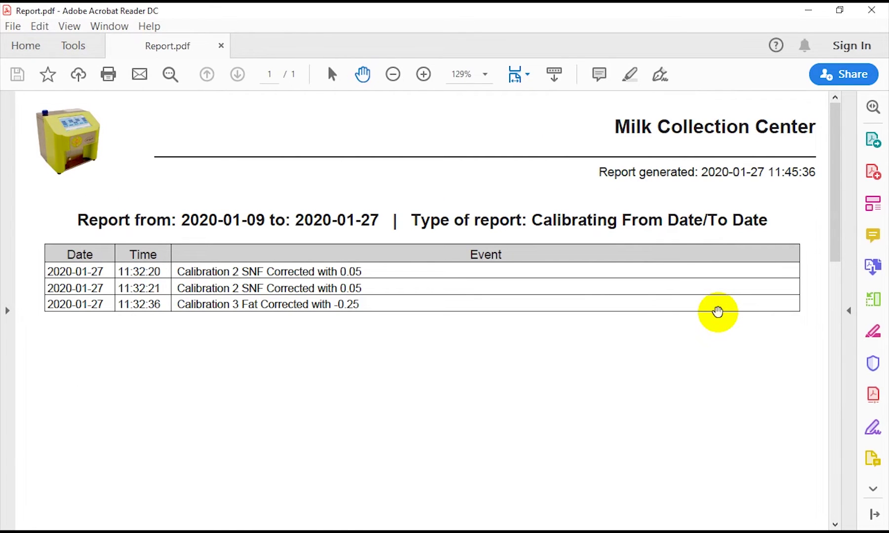
pyautogui.click(869, 10)
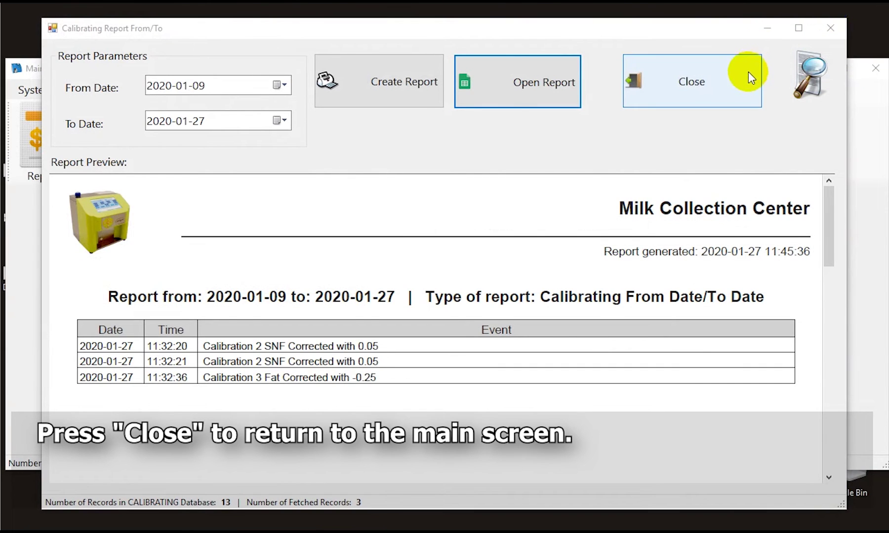
pyautogui.click(747, 77)
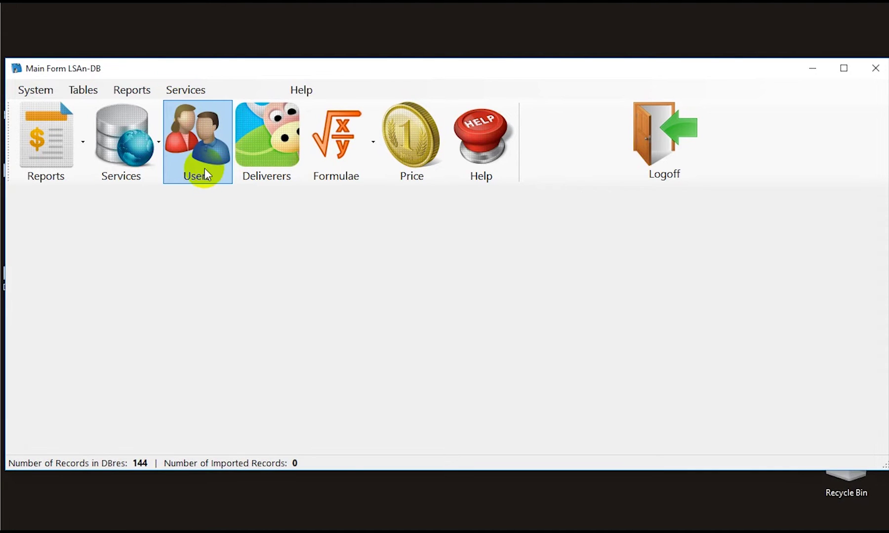
# Step: Display the admin user's record in the Users Database, and return to the main form
pyautogui.click(205, 169)
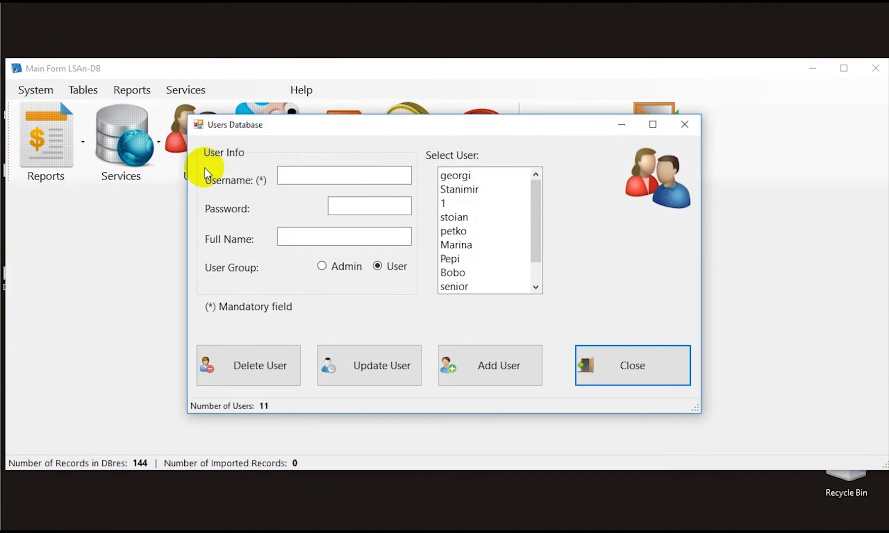
pyautogui.click(443, 203)
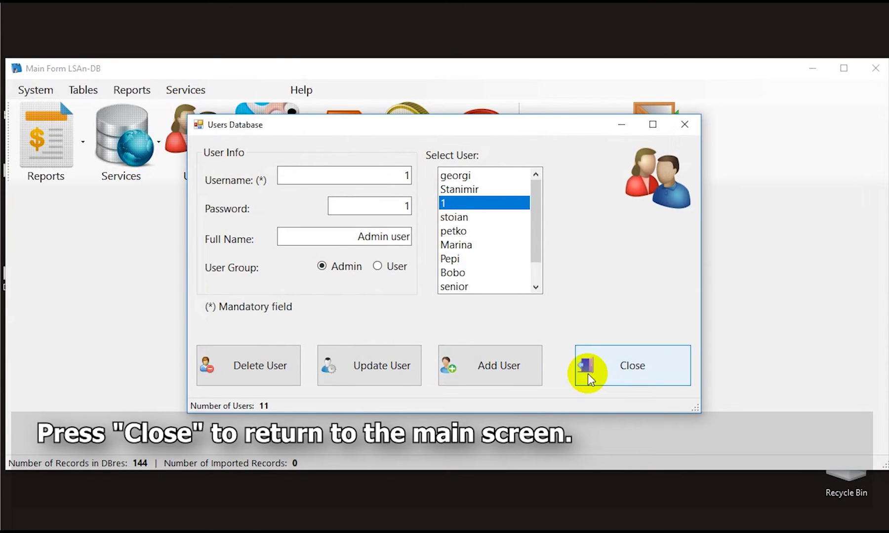
pyautogui.click(588, 374)
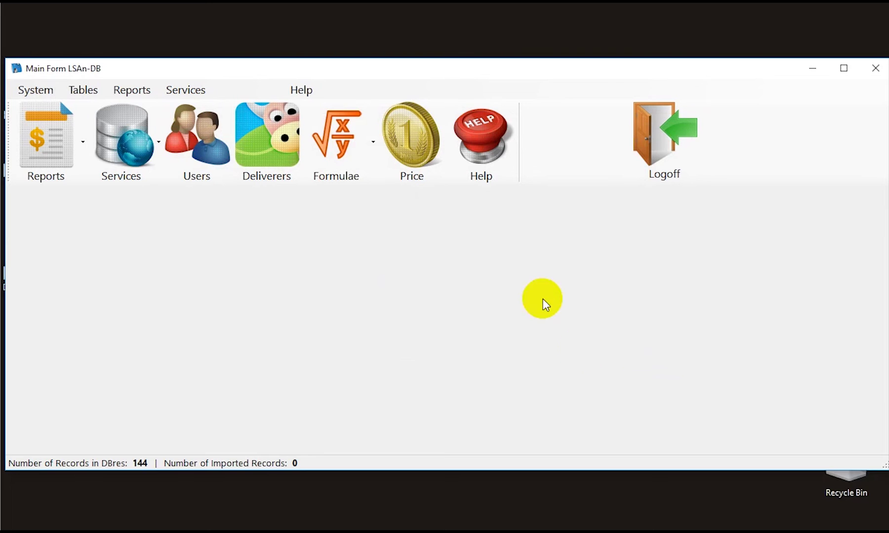
# Step: Look through five deliverers' records in the Deliverers Database, and return to the main form
pyautogui.click(293, 159)
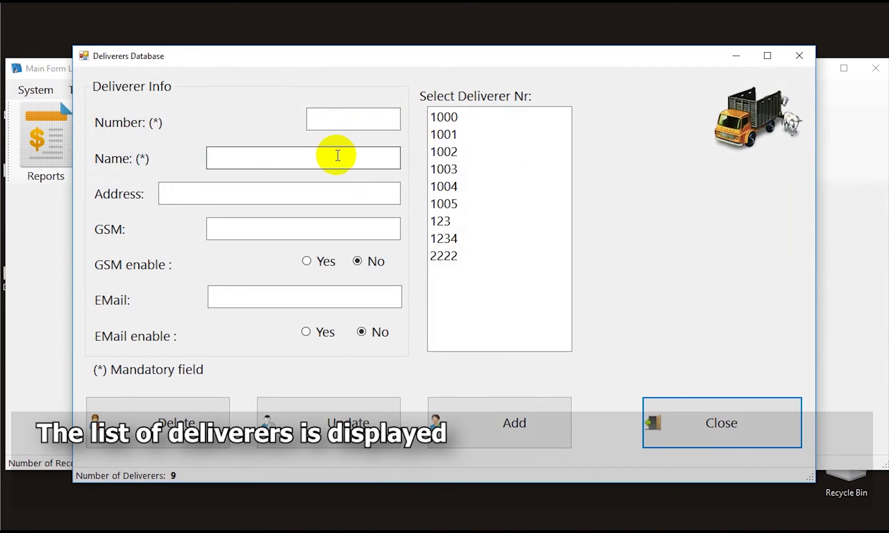
pyautogui.click(437, 135)
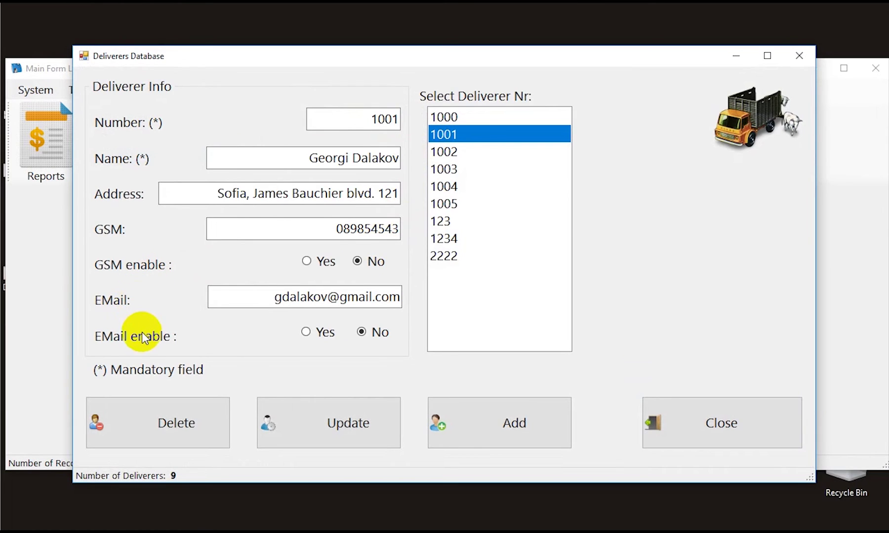
pyautogui.click(438, 258)
pyautogui.click(440, 240)
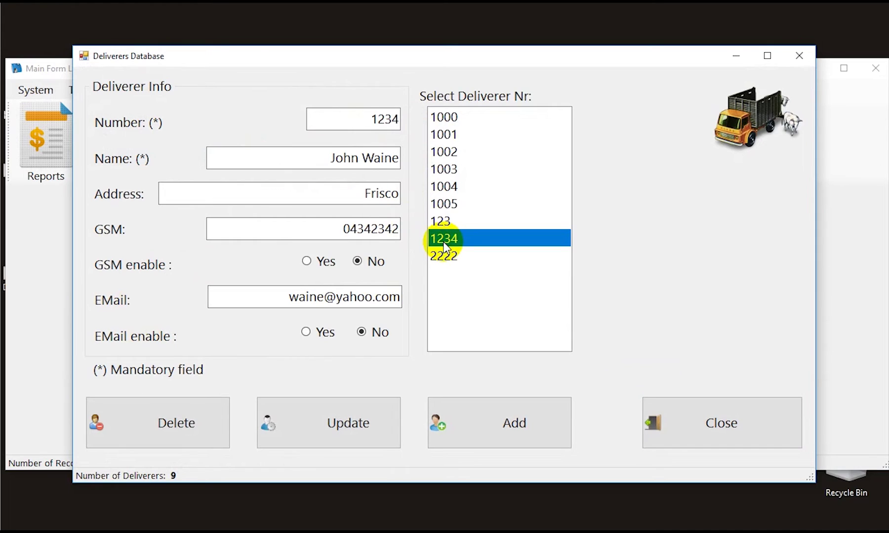
pyautogui.click(445, 223)
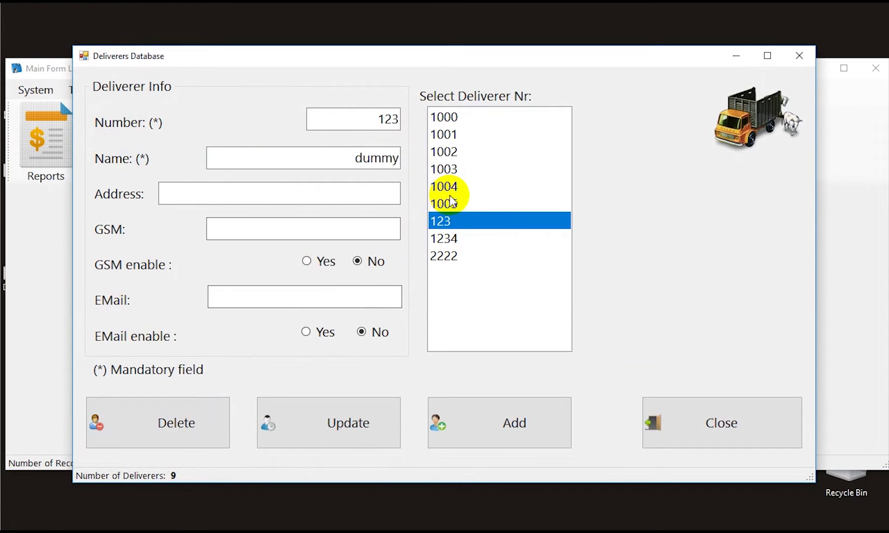
pyautogui.click(451, 203)
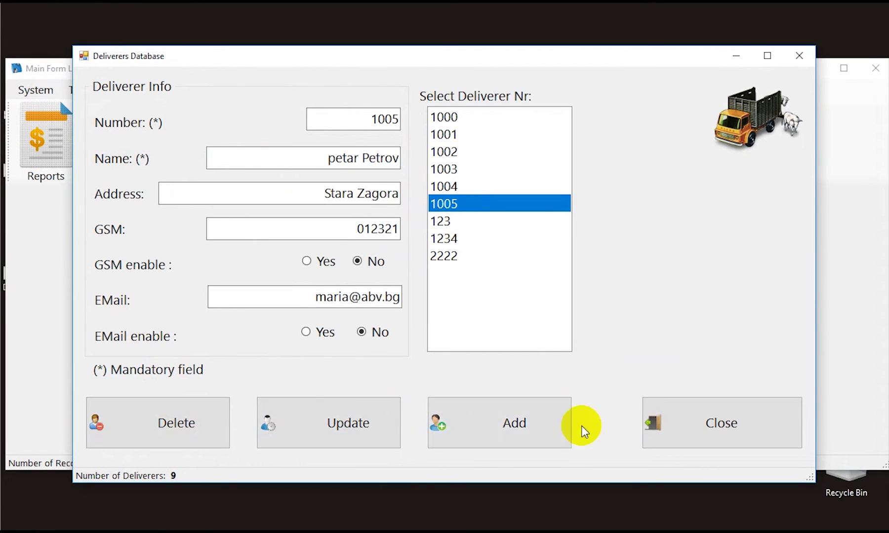
pyautogui.click(646, 433)
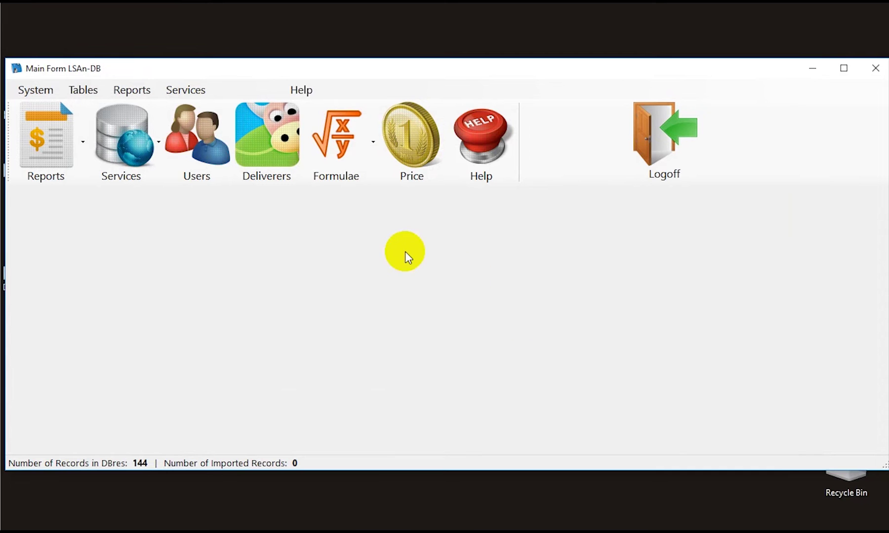
# Step: View the algorithm and coefficients of Formula Kopski, and return to the main form
pyautogui.click(365, 179)
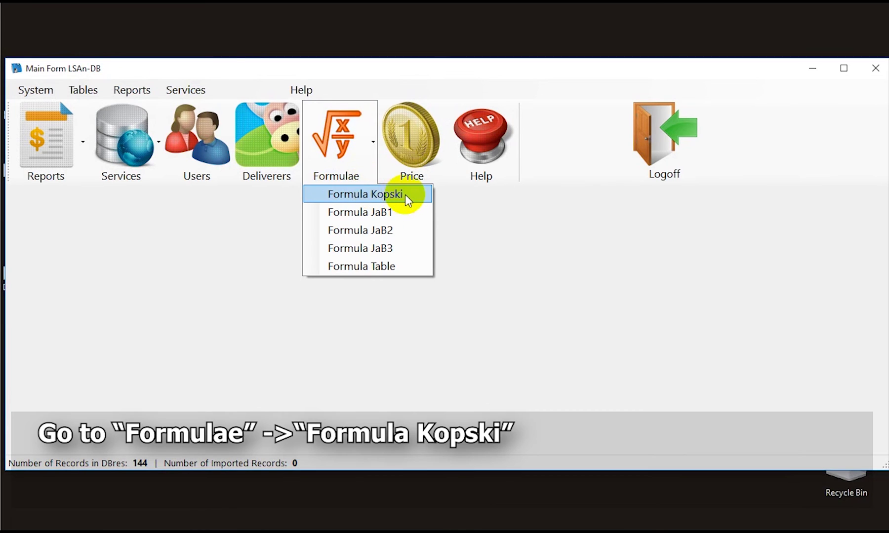
pyautogui.click(415, 194)
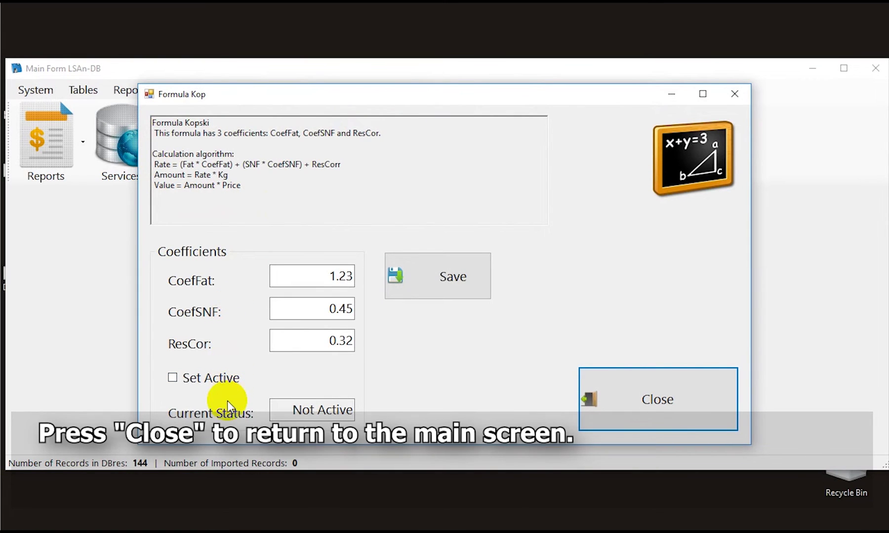
pyautogui.click(611, 396)
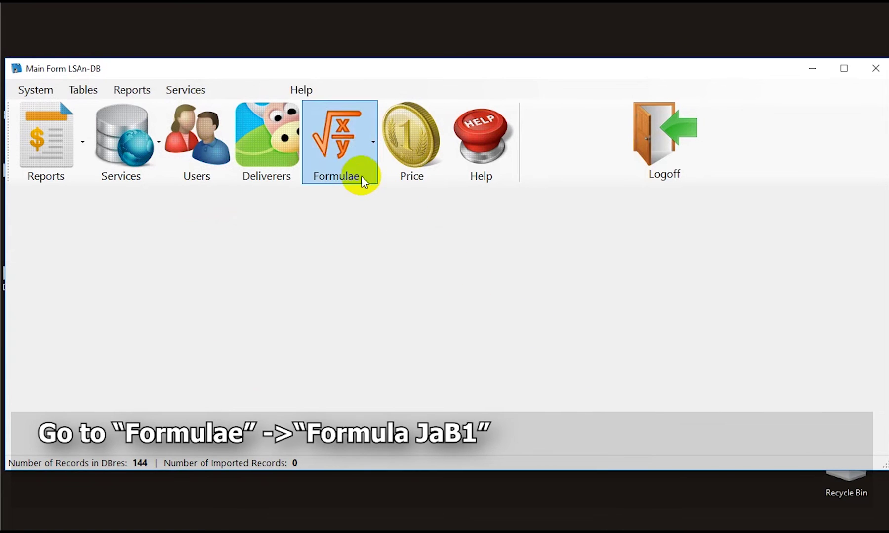
# Step: View the algorithm and coefficients of Formula JaB1, and return to the main form
pyautogui.click(360, 175)
pyautogui.click(367, 210)
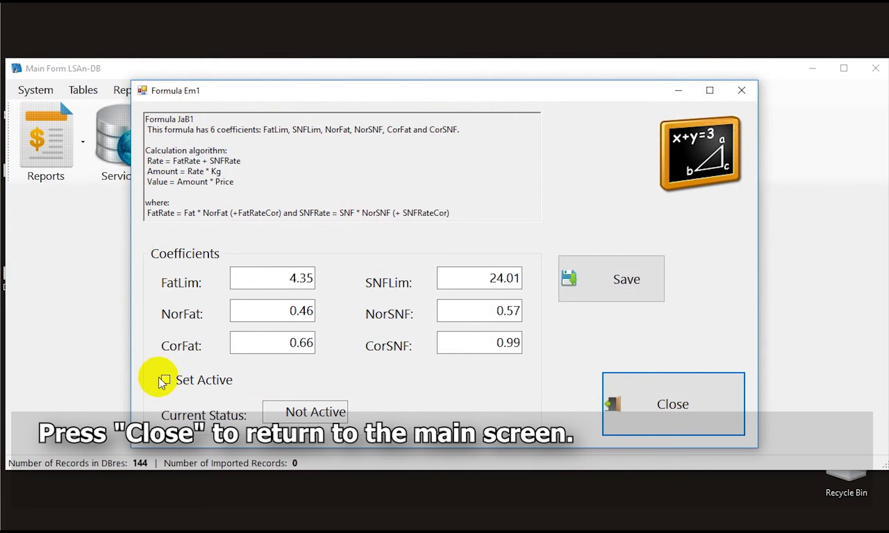
pyautogui.click(614, 407)
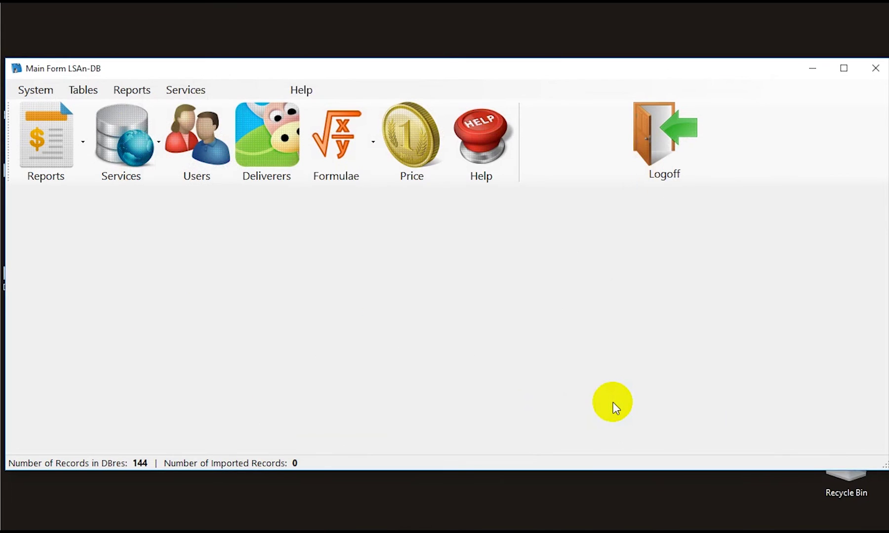
# Step: Read the full algorithm description and coefficients of Formula JaB2, and return to the main form
pyautogui.click(354, 184)
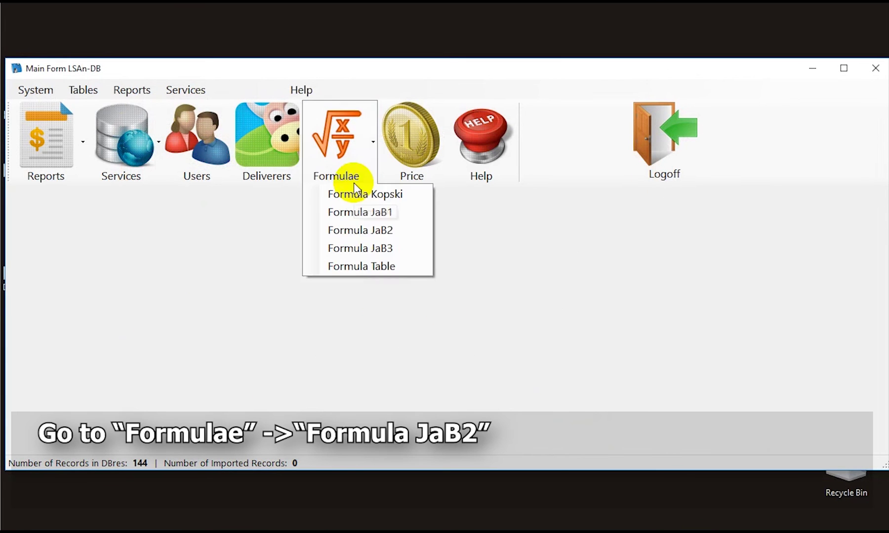
pyautogui.click(368, 230)
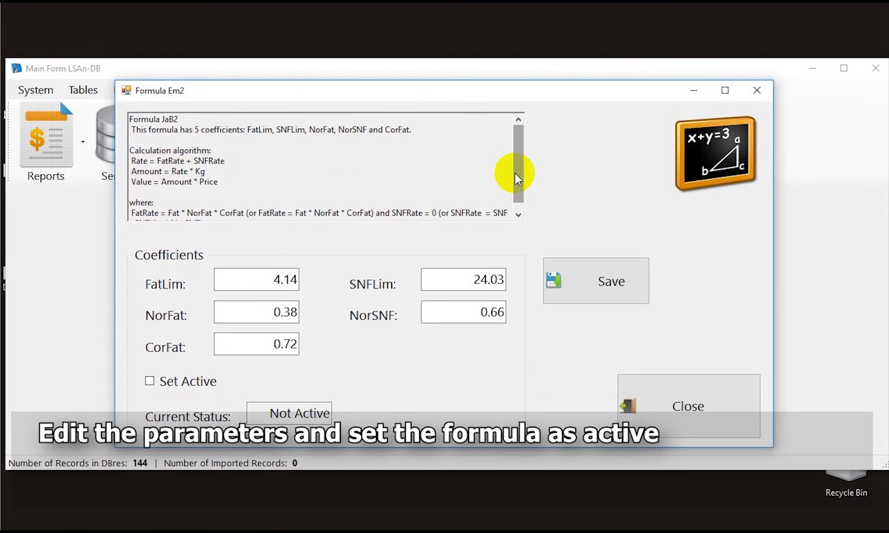
pyautogui.moveTo(515, 174); pyautogui.dragTo(515, 184)
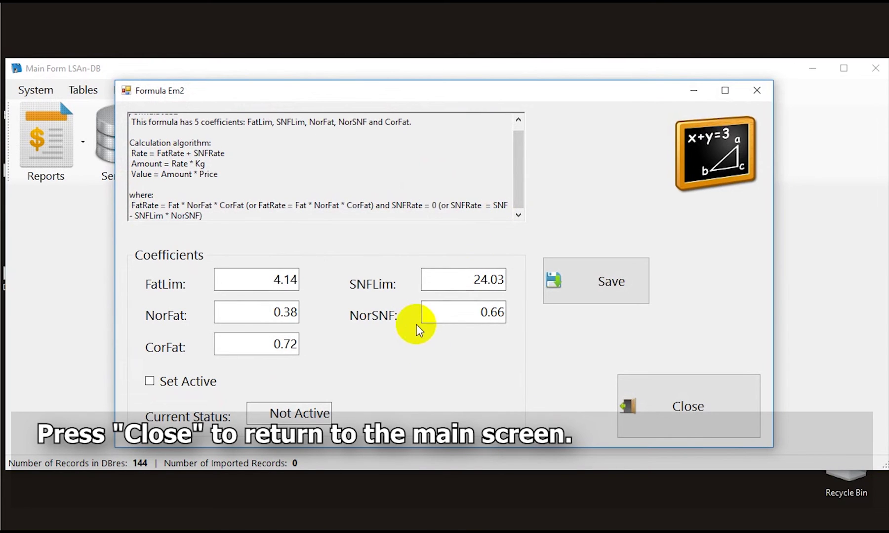
pyautogui.click(667, 398)
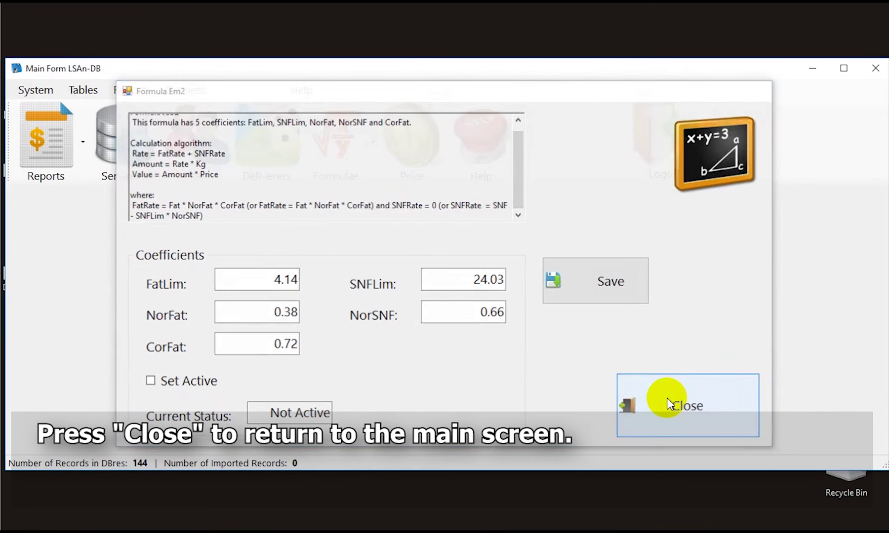
# Step: View the algorithm and coefficients of Formula JaB3, and return to the main form
pyautogui.click(369, 169)
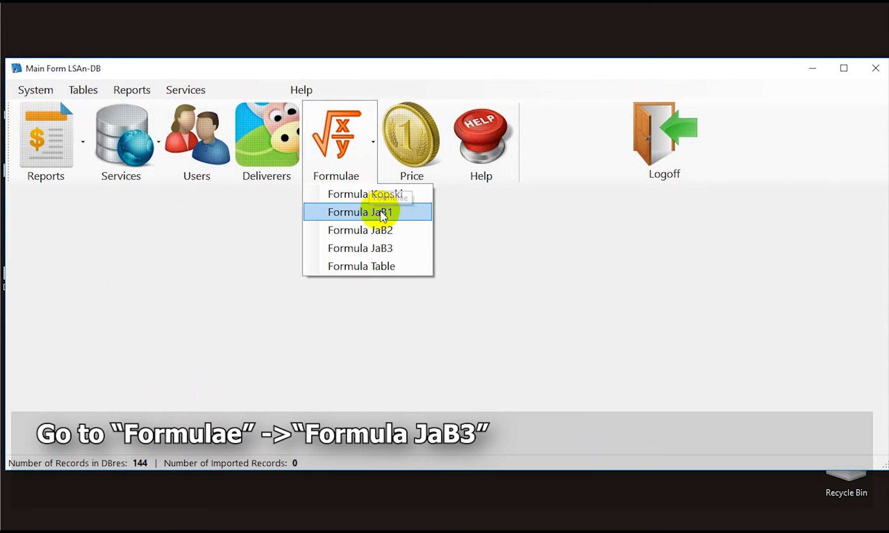
pyautogui.click(387, 250)
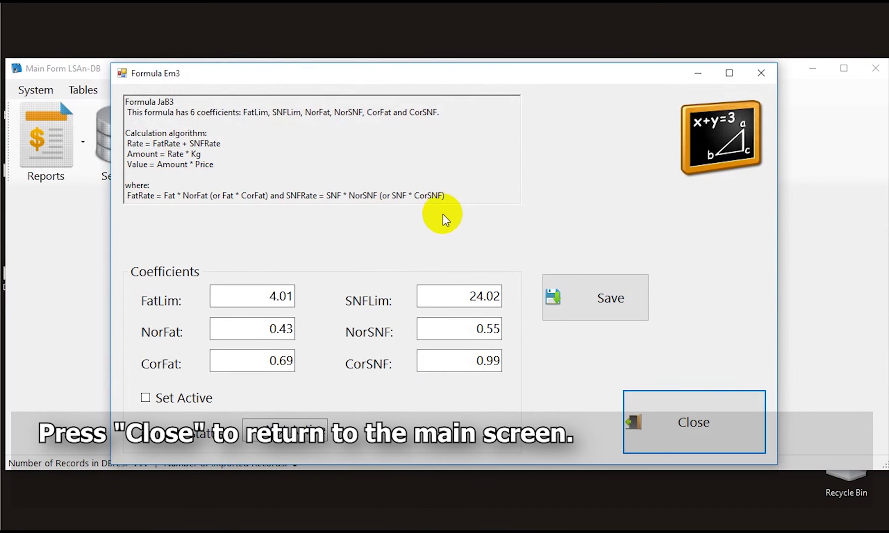
pyautogui.click(639, 400)
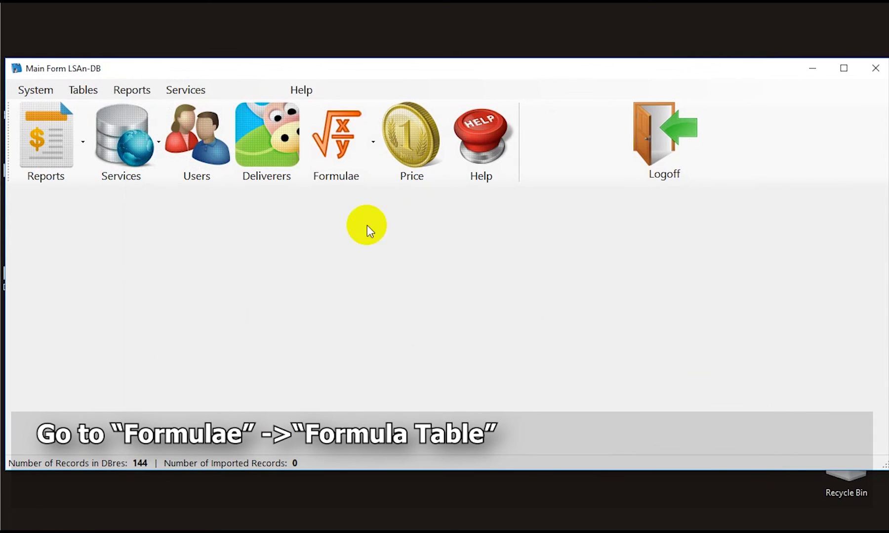
# Step: Open the Formula Table and examine its density and fat rates down to the higher fat rows
pyautogui.click(341, 174)
pyautogui.click(352, 262)
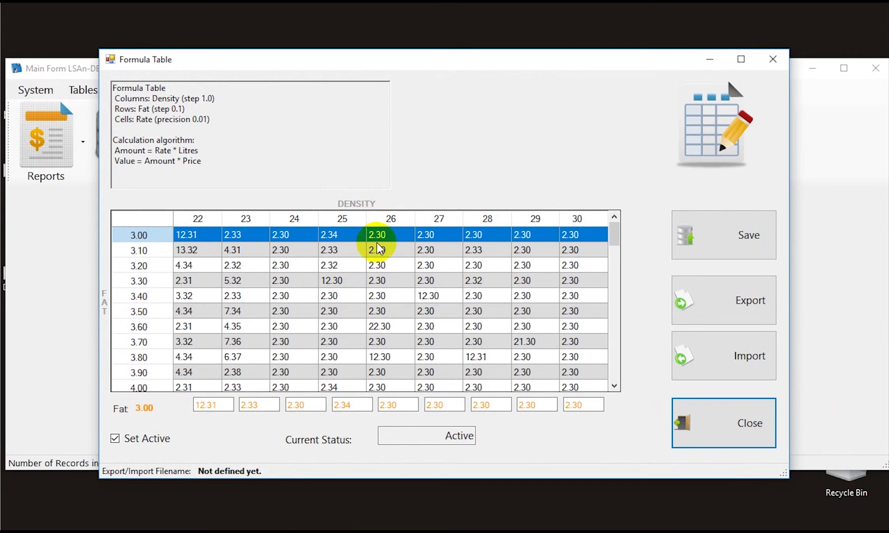
pyautogui.scroll(-7, 378, 248)
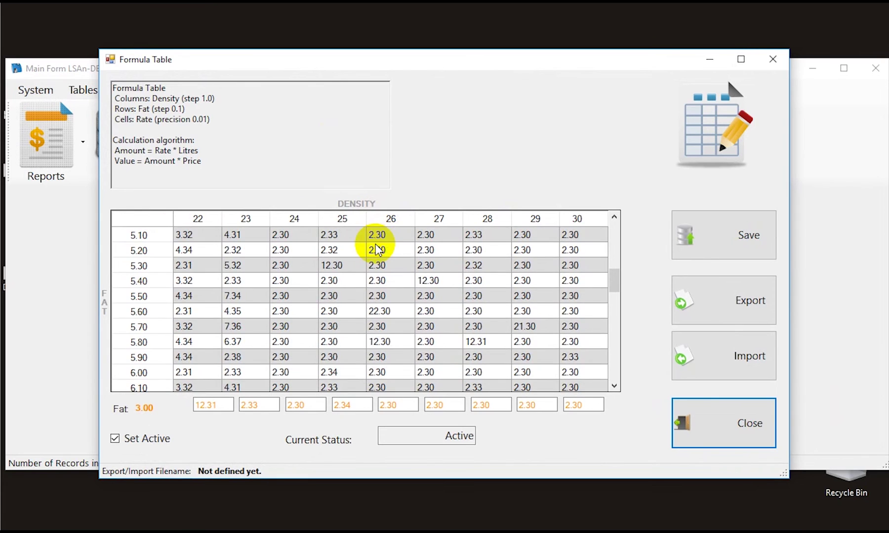
pyautogui.scroll(-5, 377, 249)
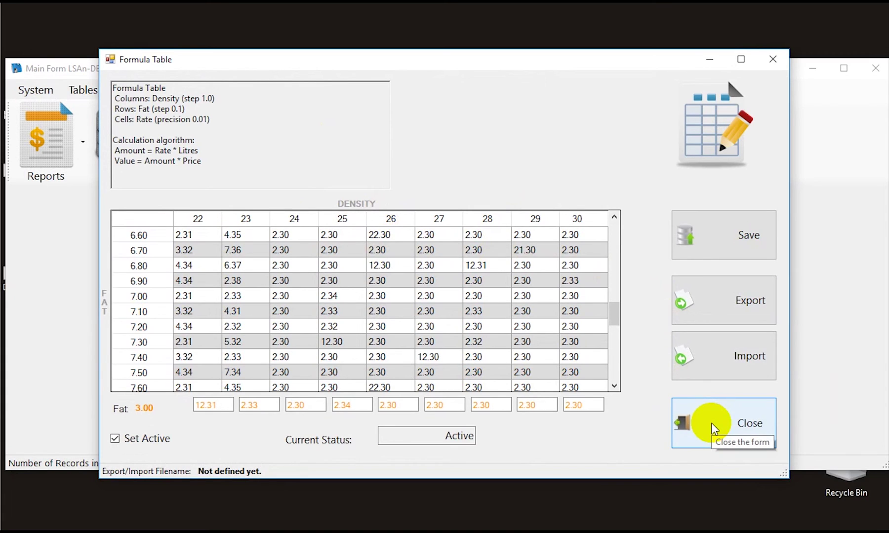
# Step: Close the Formula Table, view the current milk price and its change history, and return to the main form
pyautogui.click(711, 423)
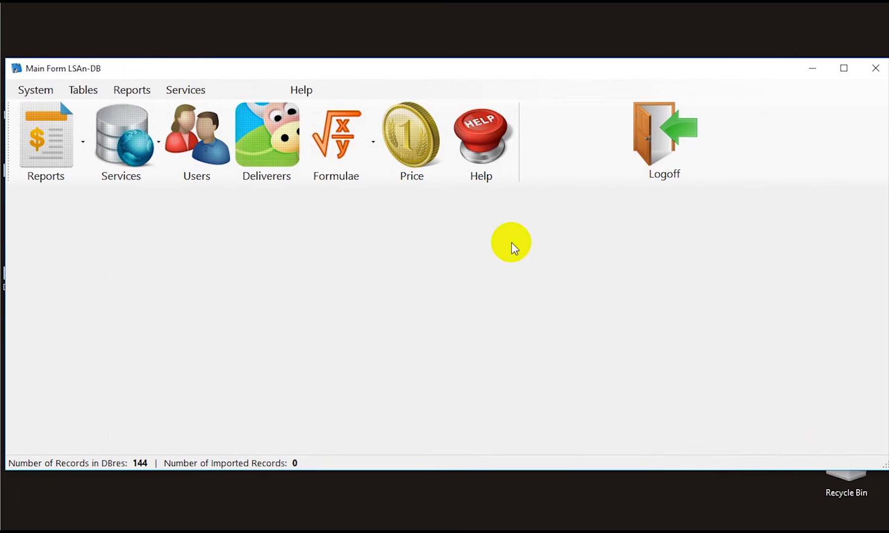
pyautogui.click(434, 170)
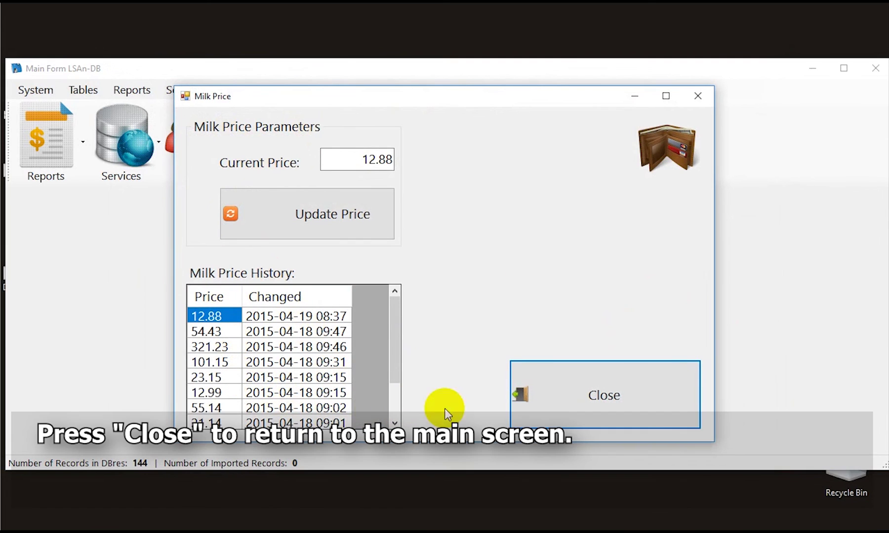
pyautogui.click(581, 411)
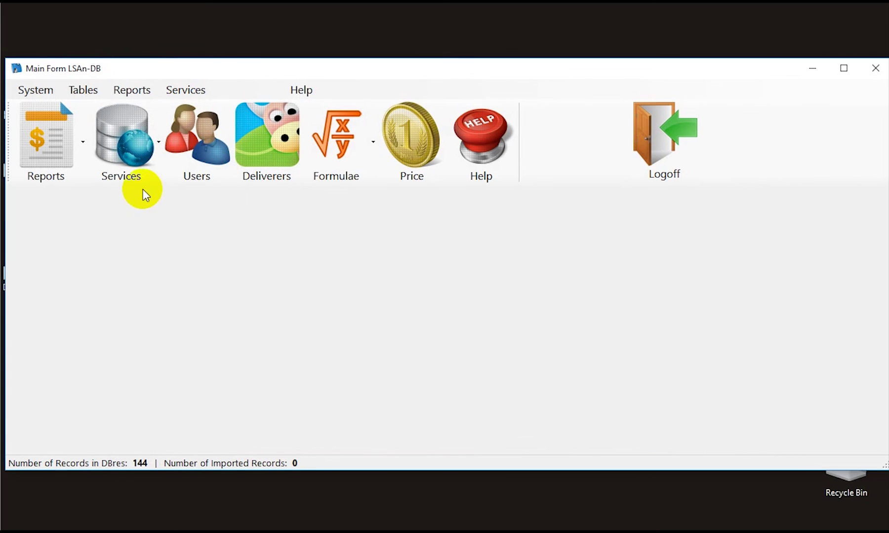
pyautogui.click(143, 177)
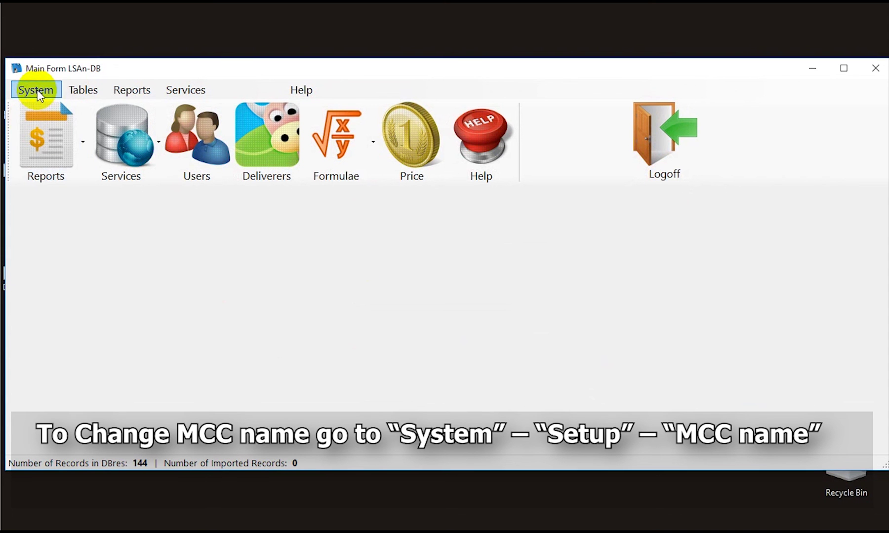
# Step: Open the MCC Name setup, view the collection center's name, logo and image path, and return to the main form
pyautogui.click(36, 91)
pyautogui.moveTo(72, 108)
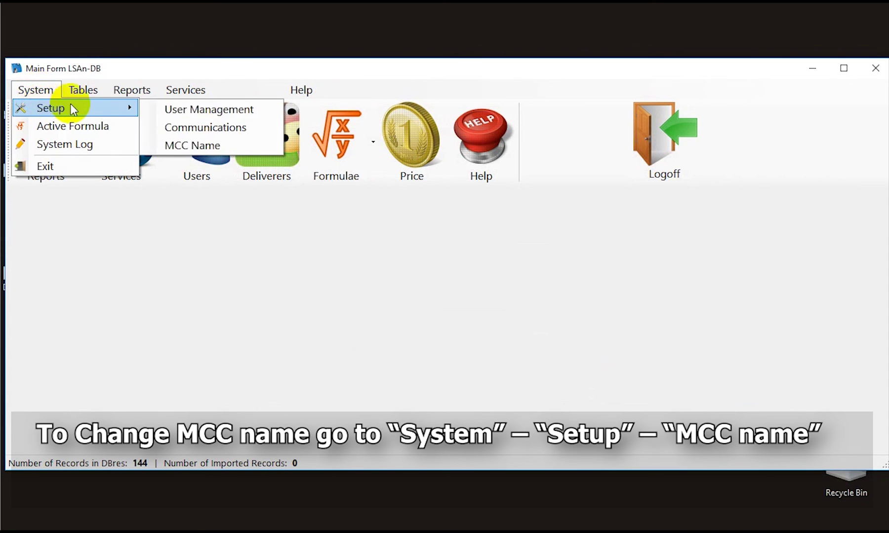
pyautogui.click(150, 139)
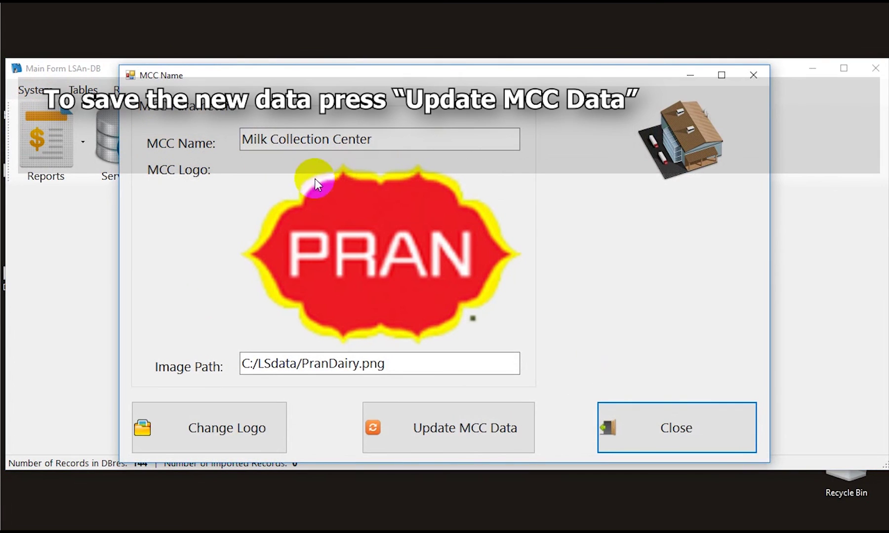
pyautogui.click(377, 139)
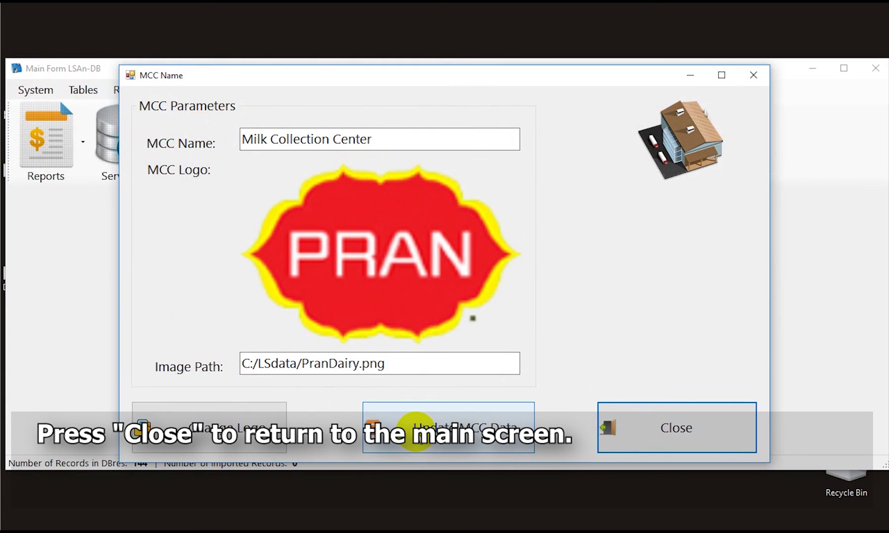
pyautogui.click(644, 429)
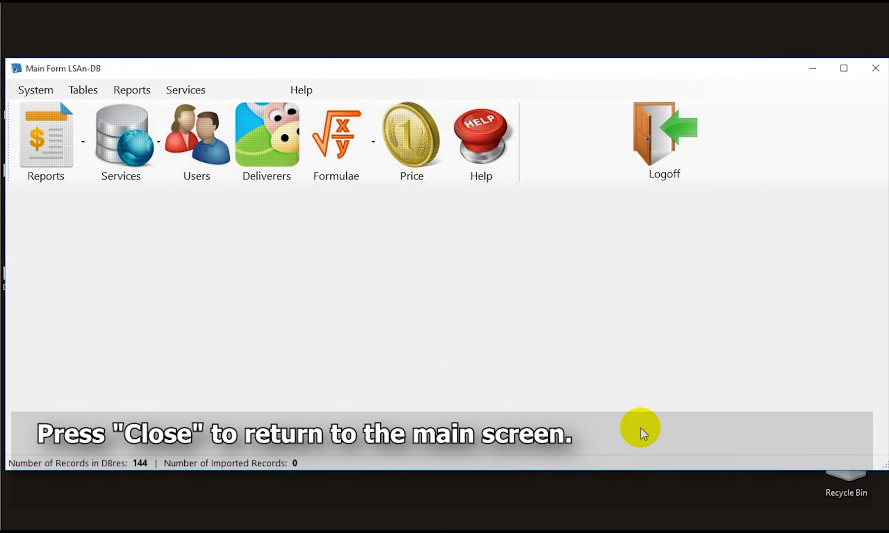